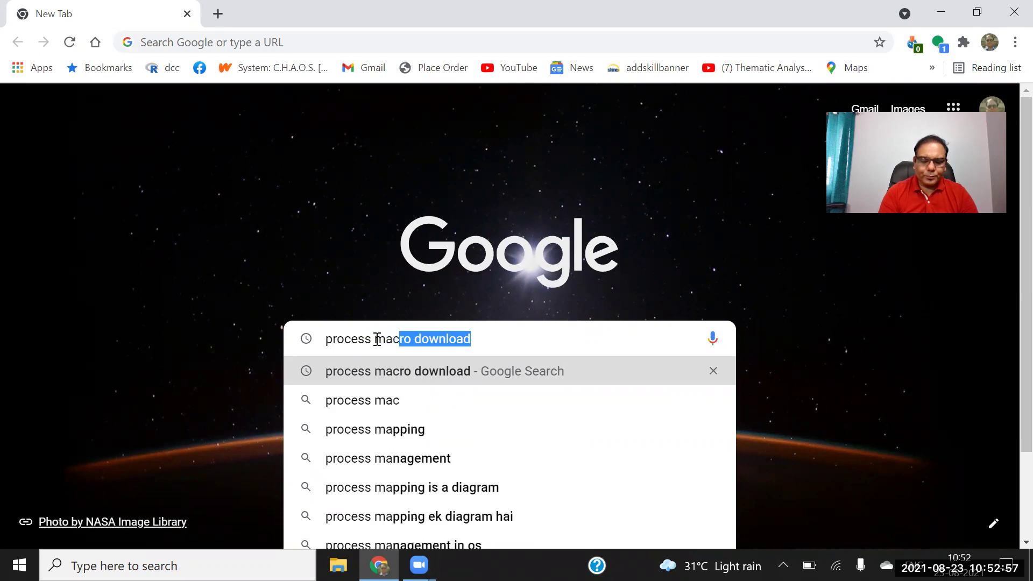
# Search Google for "process macro download" and open the PROCESS macro website from the results.
pyautogui.press('Return')
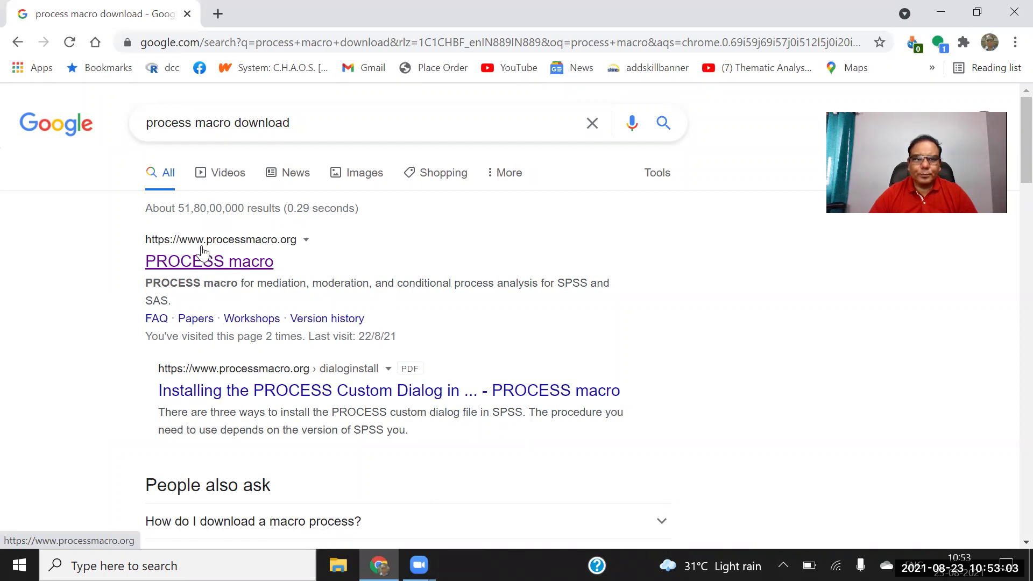
pyautogui.click(289, 247)
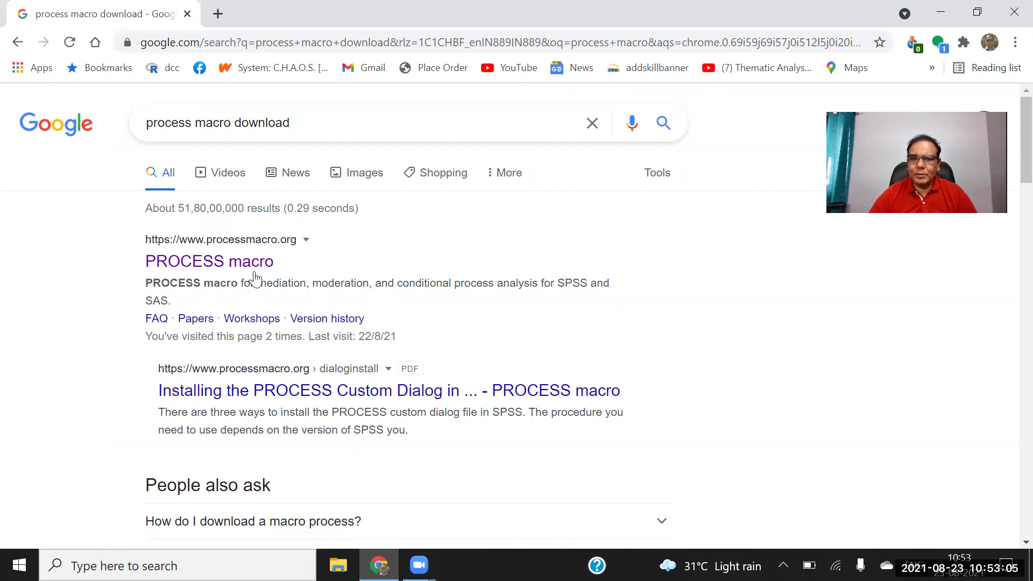
pyautogui.click(177, 264)
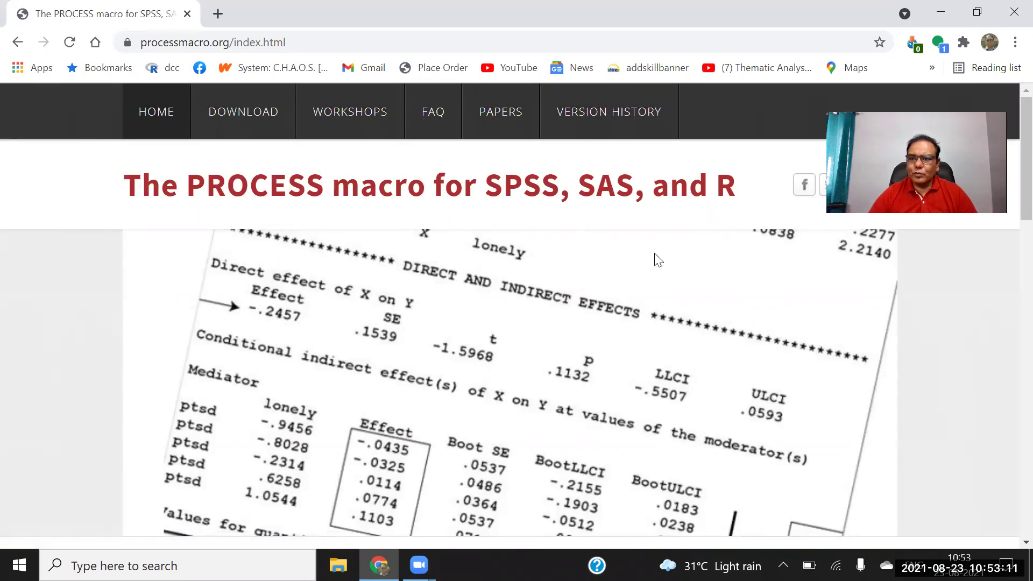
# Look over the PROCESS macro homepage and download PROCESS v4.0 from the site's download page.
pyautogui.scroll(-5, 1008, 153)
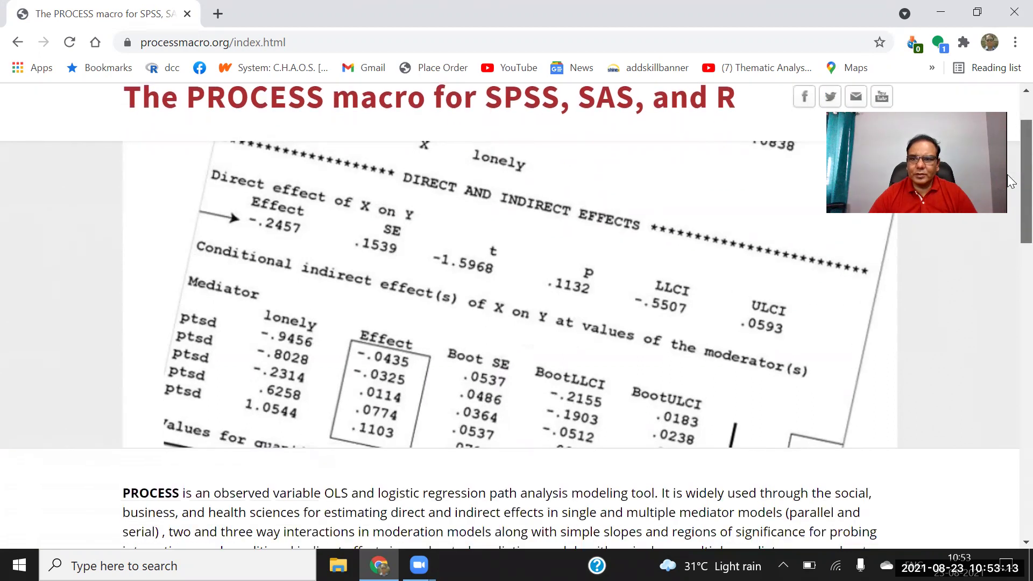
pyautogui.scroll(5, 1009, 135)
pyautogui.scroll(-6, 754, 327)
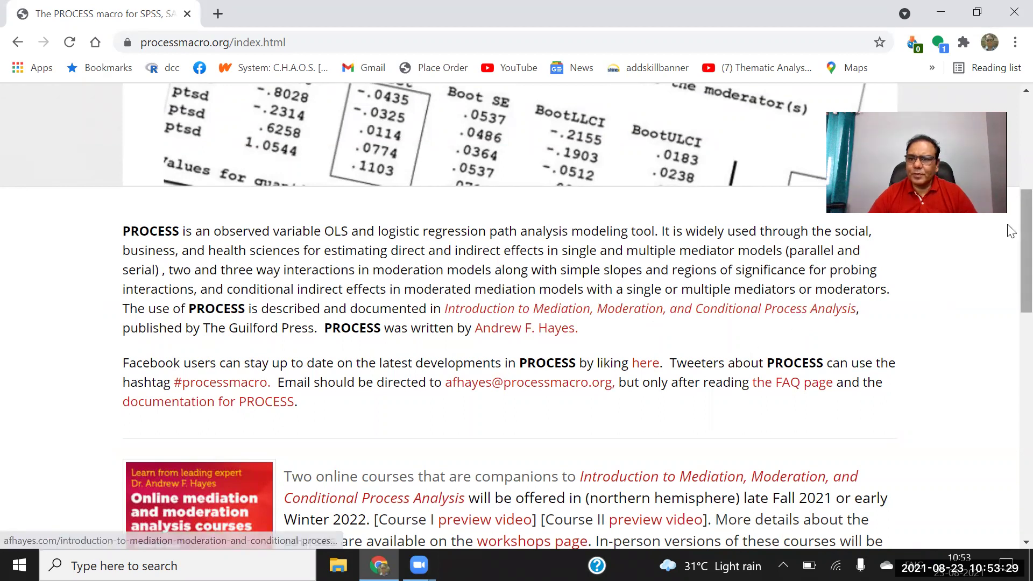
pyautogui.scroll(-2, 1011, 215)
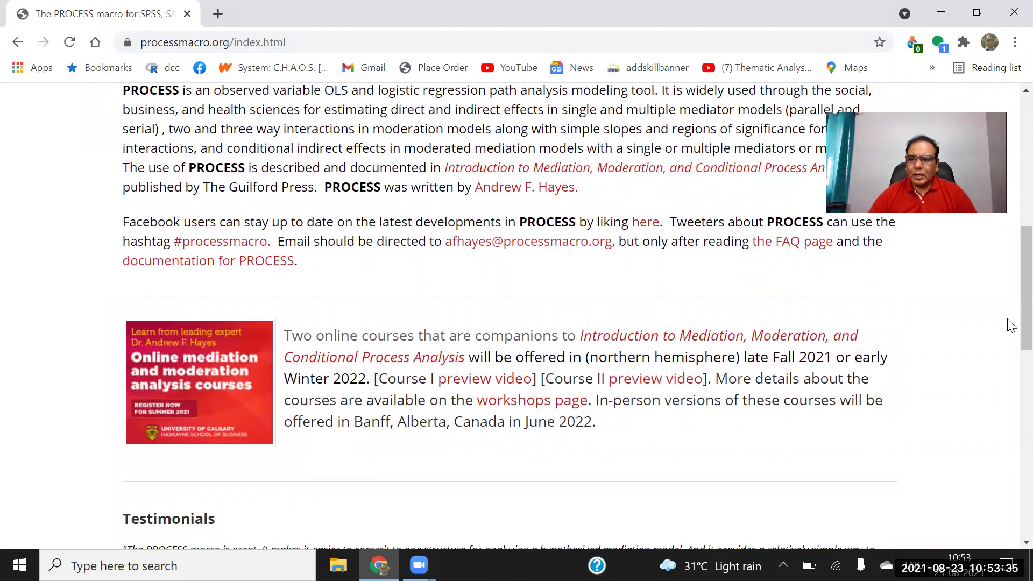
pyautogui.scroll(1, 1011, 312)
pyautogui.scroll(9, 1010, 294)
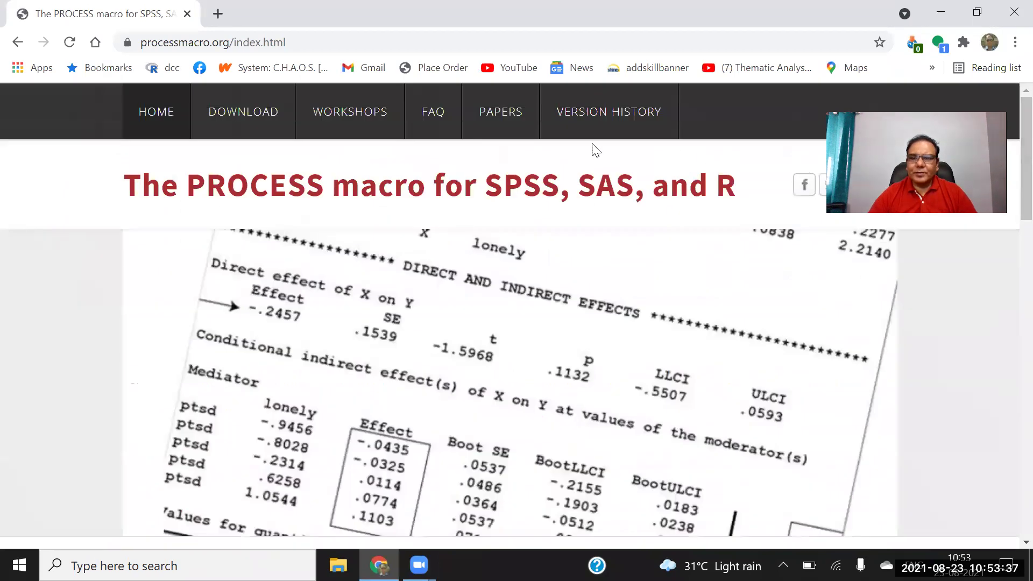
pyautogui.click(230, 120)
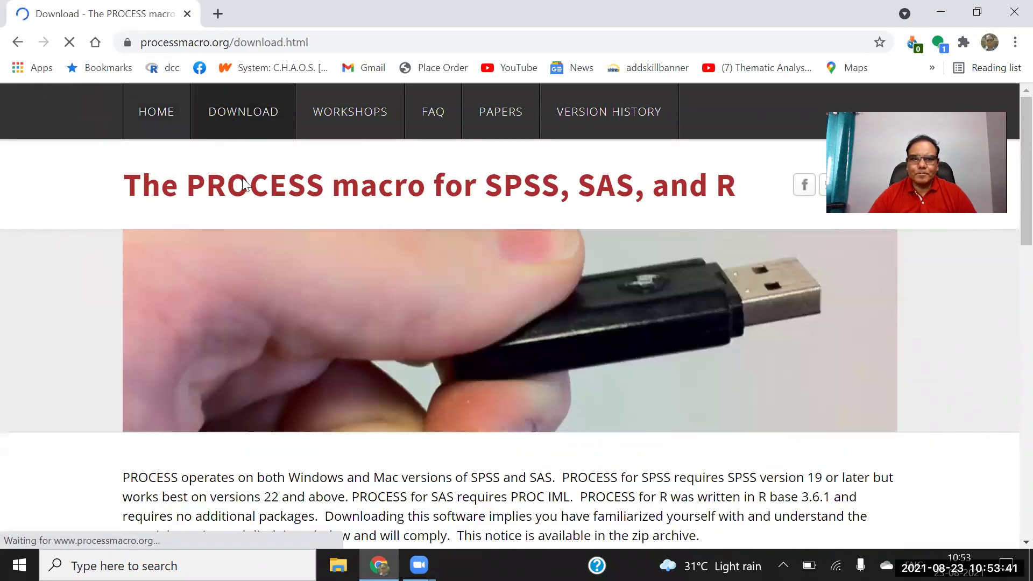
pyautogui.scroll(-15, 1008, 228)
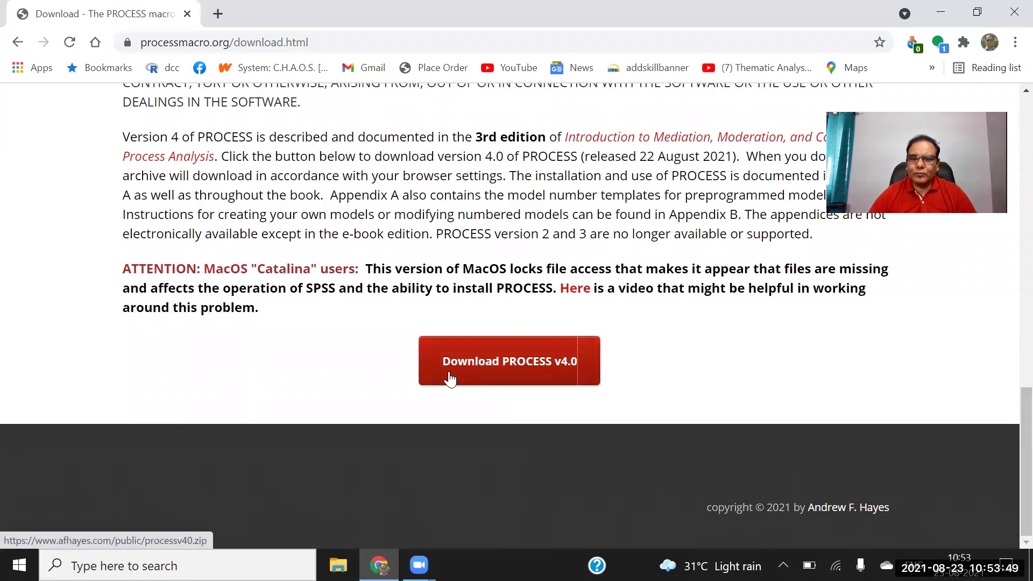
pyautogui.click(505, 366)
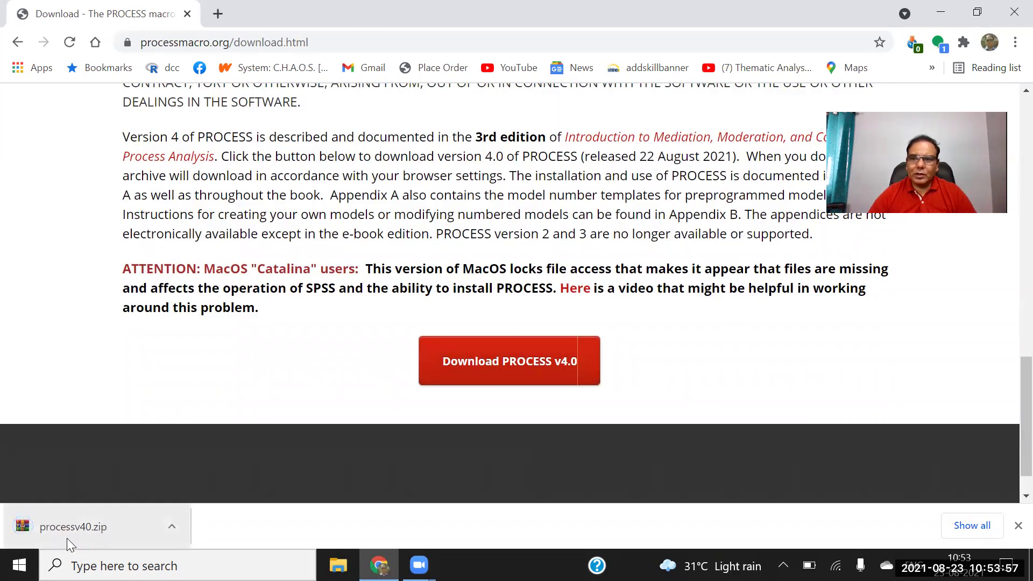
# Show the downloaded processv40.zip in its folder and extract it to a processv40 subfolder of Downloads.
pyautogui.click(171, 525)
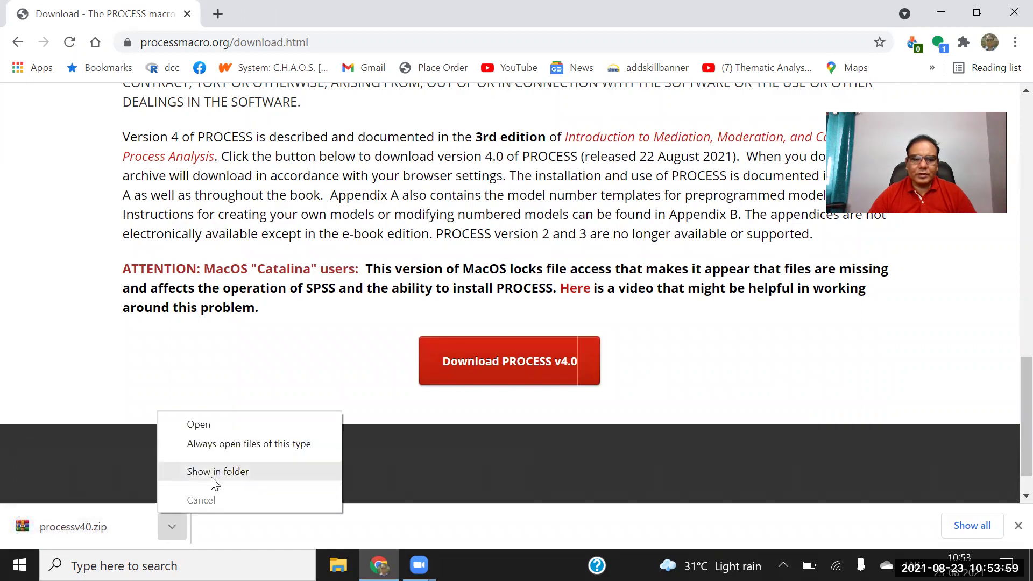
pyautogui.click(215, 474)
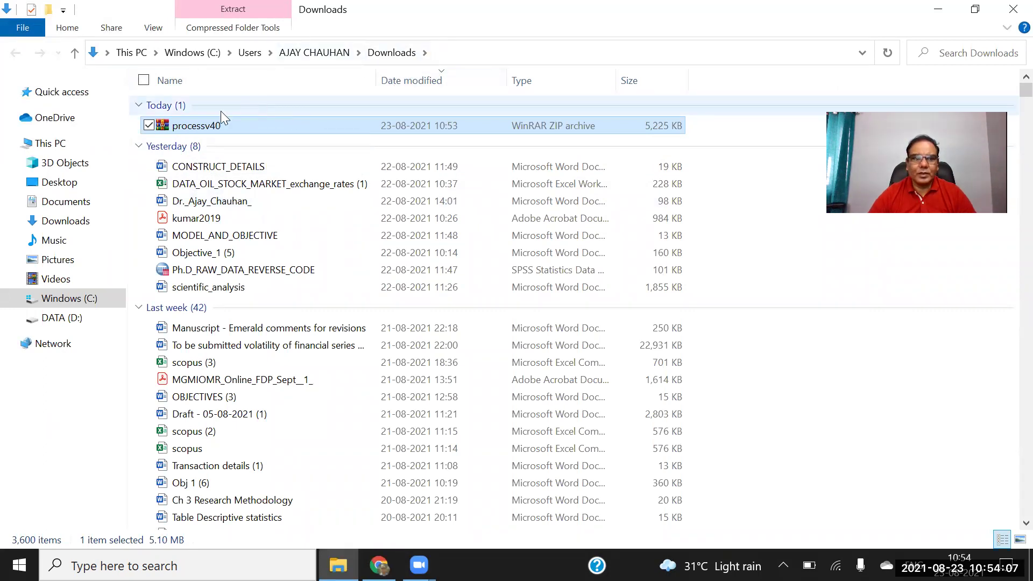
pyautogui.rightClick(196, 128)
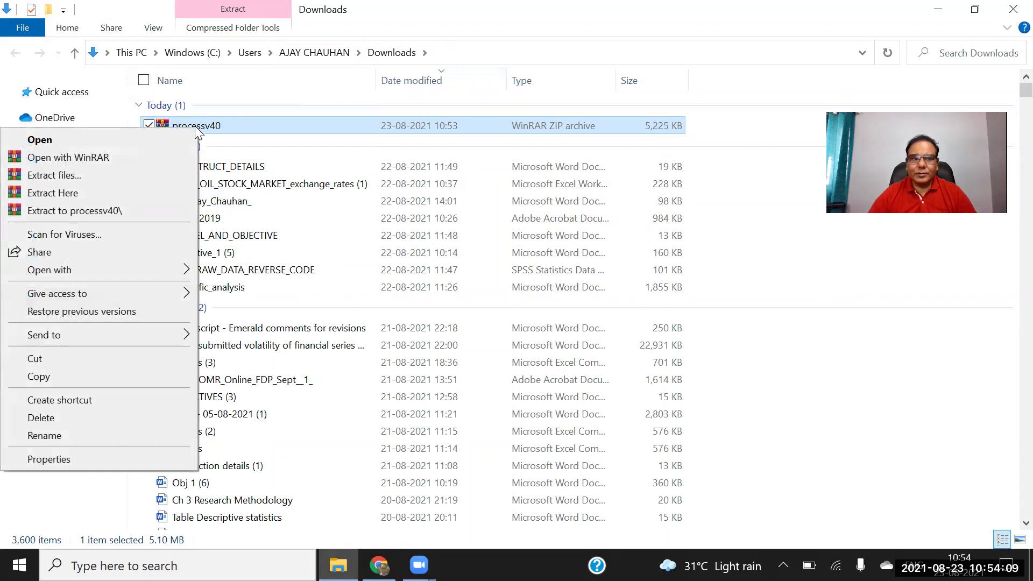
pyautogui.click(72, 180)
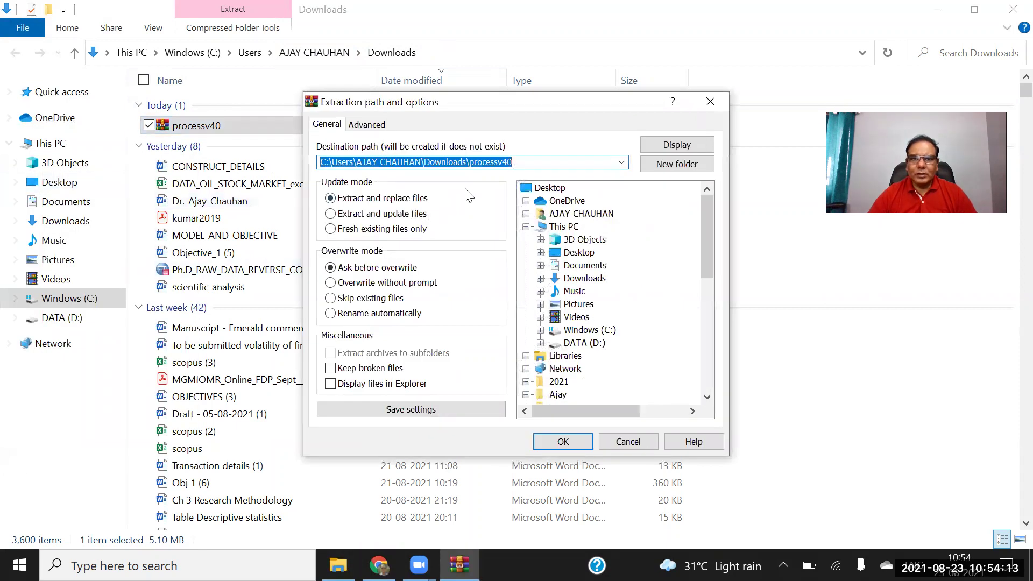
pyautogui.click(483, 163)
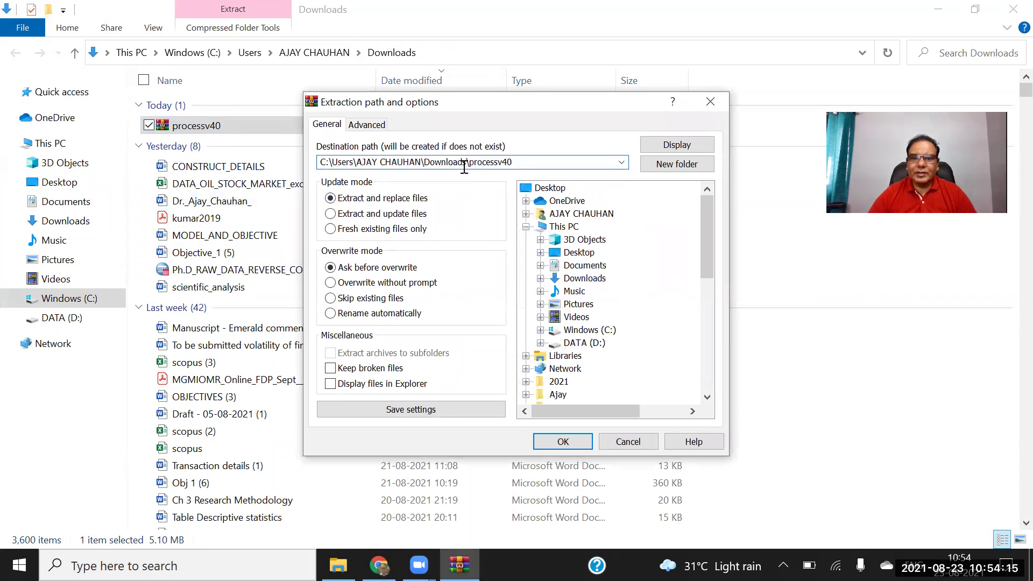
pyautogui.moveTo(469, 164); pyautogui.dragTo(504, 163)
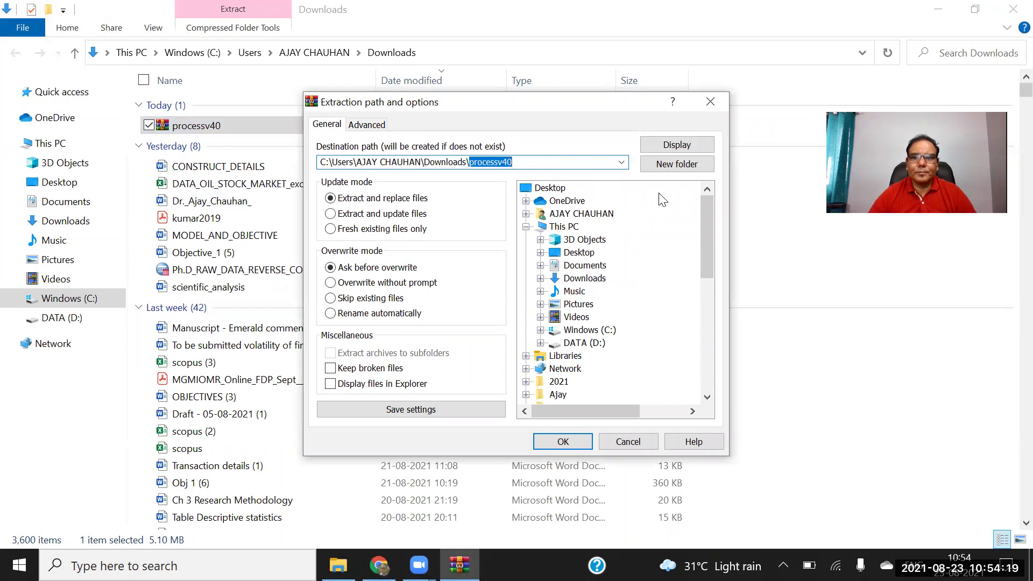
pyautogui.press('Return')
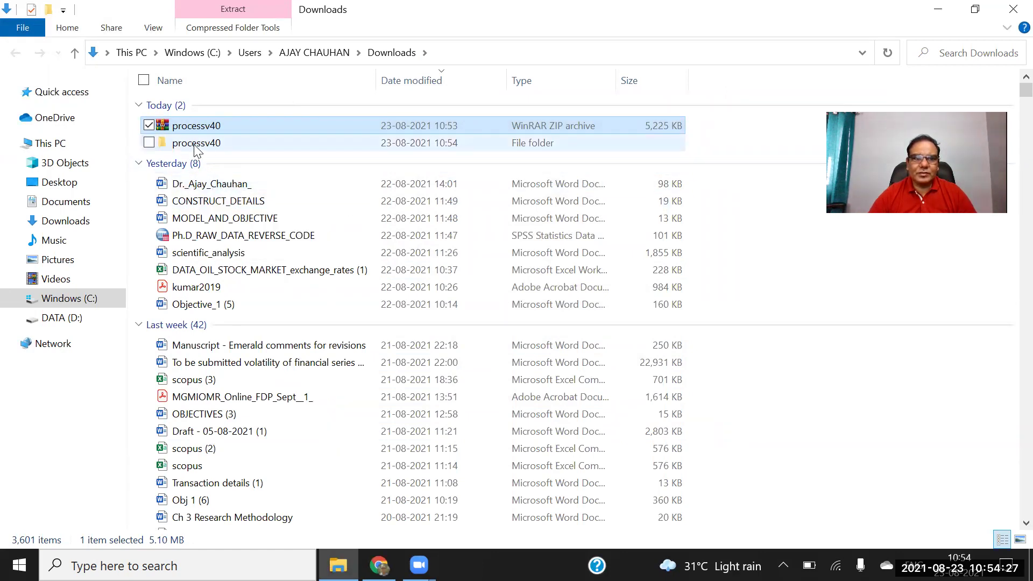
# Open the extracted processv40 folder and go through PROCESS v40 and PROCESS v4.0 for SPSS to the Custom dialog builder file folder.
pyautogui.moveTo(208, 152)
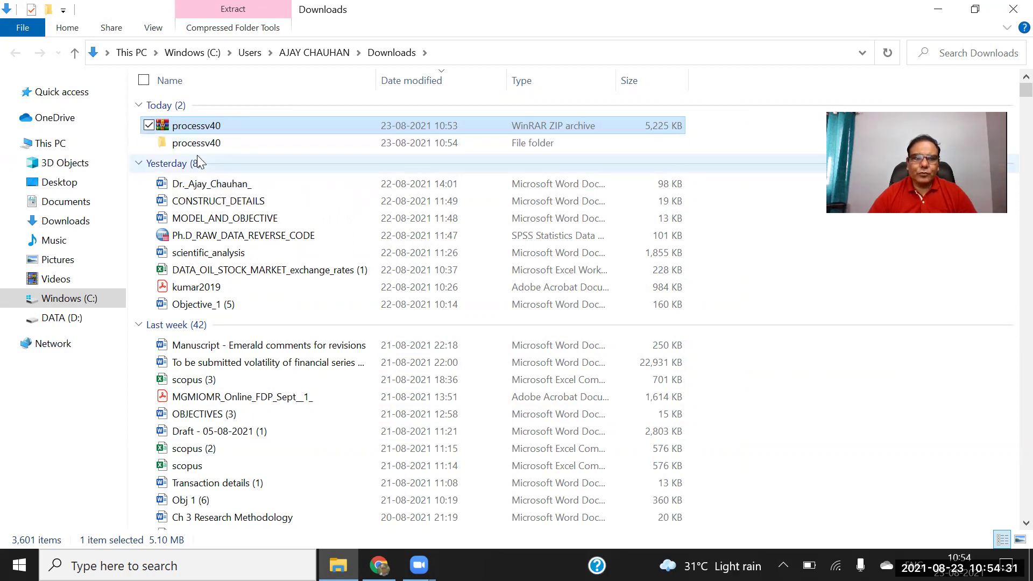
pyautogui.doubleClick(195, 146)
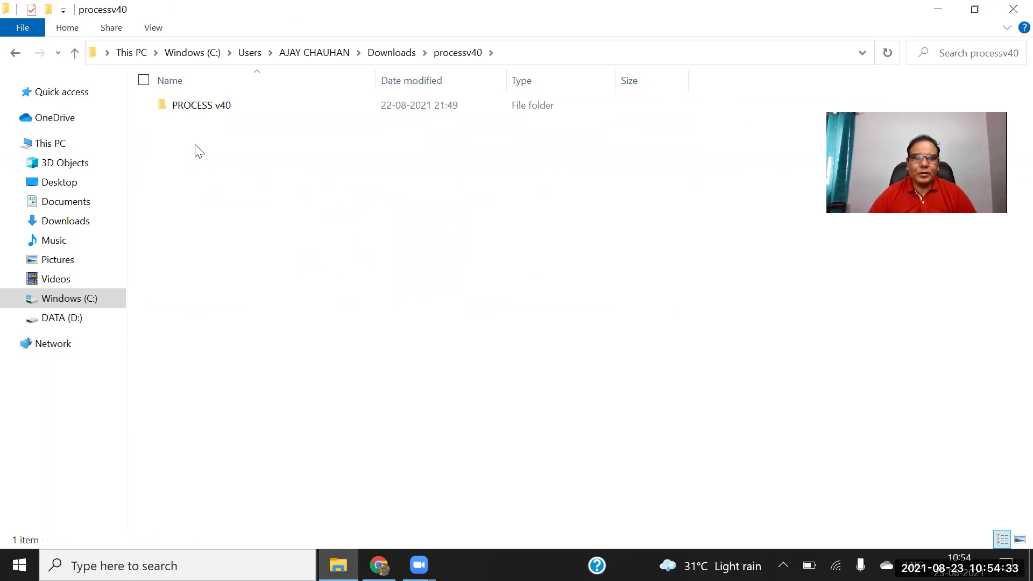
pyautogui.click(198, 109)
pyautogui.doubleClick(198, 110)
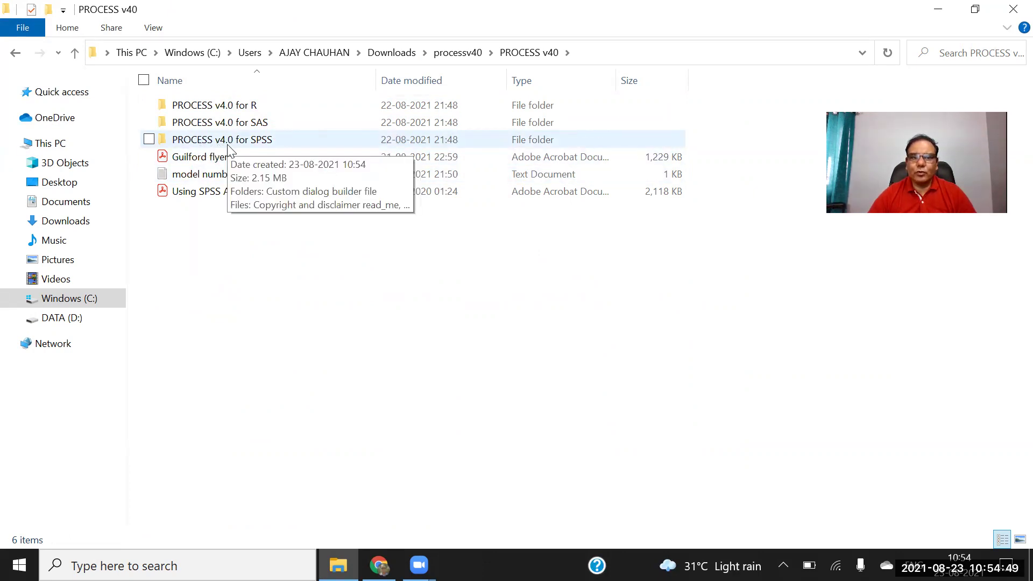
pyautogui.doubleClick(246, 140)
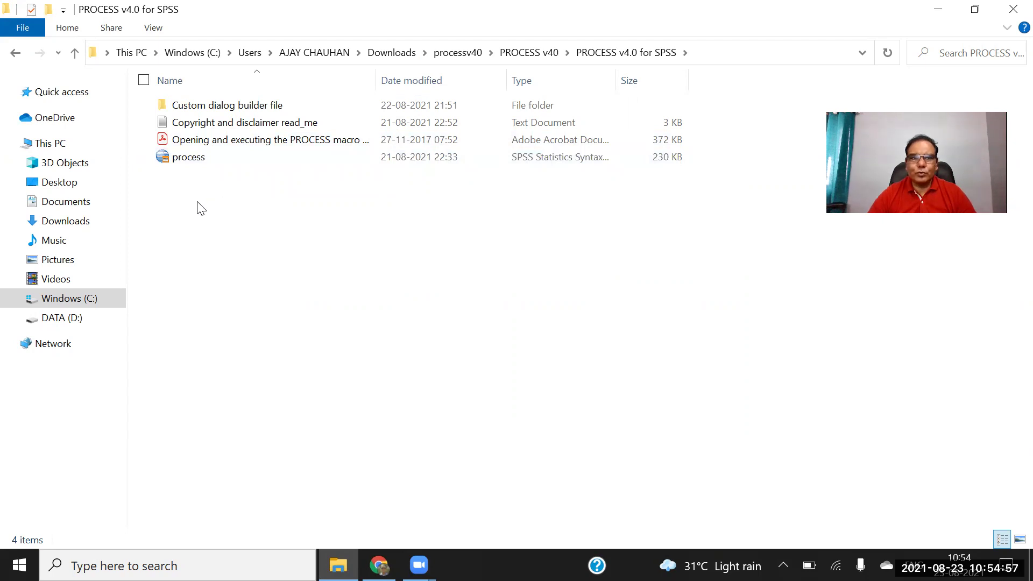
pyautogui.click(212, 108)
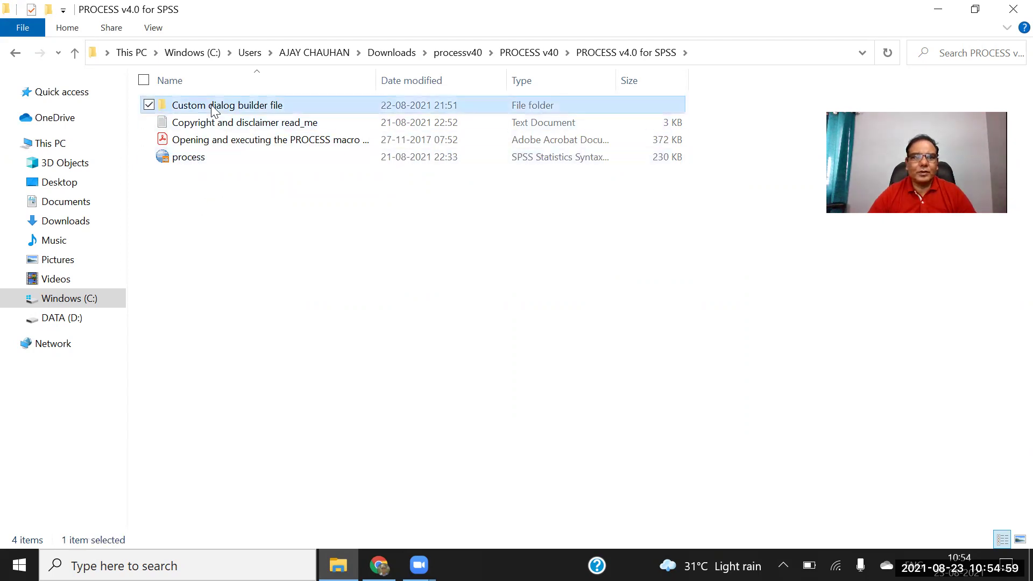
pyautogui.doubleClick(212, 107)
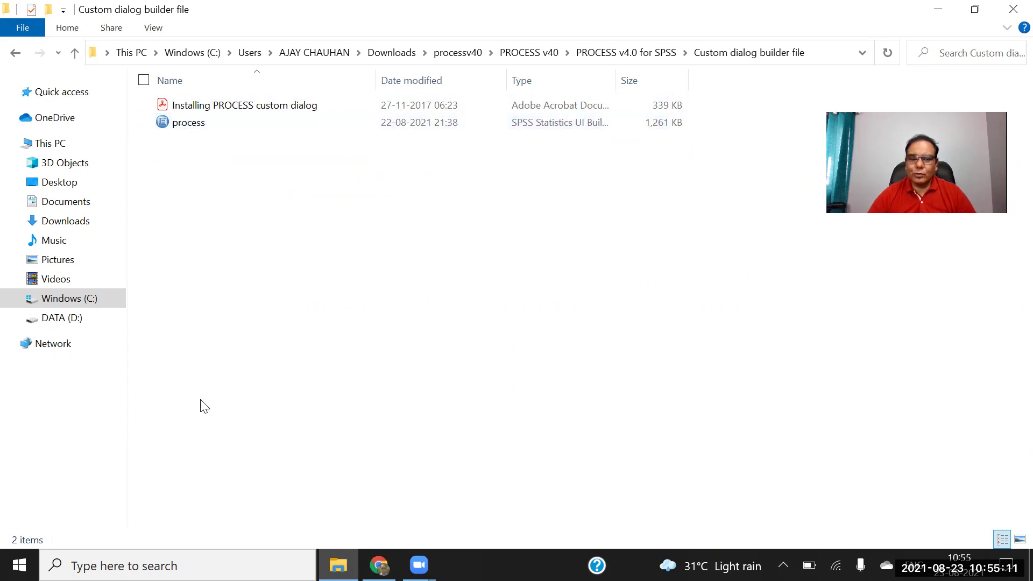
# Find and launch IBM SPSS Statistics 26, and dismiss its welcome dialog to reach the empty data editor.
pyautogui.click(151, 562)
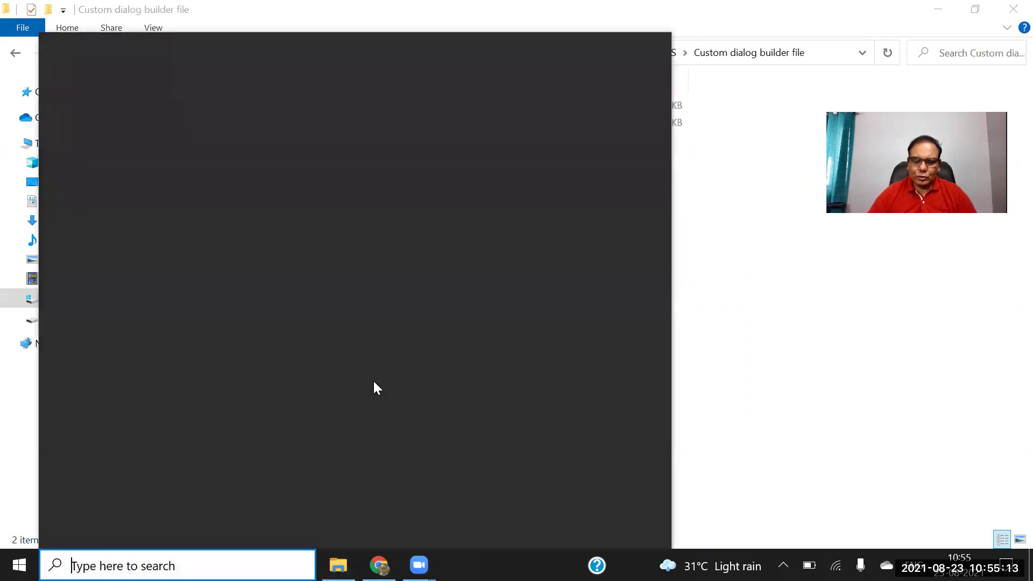
pyautogui.write('spp')
pyautogui.press('BackSpace')
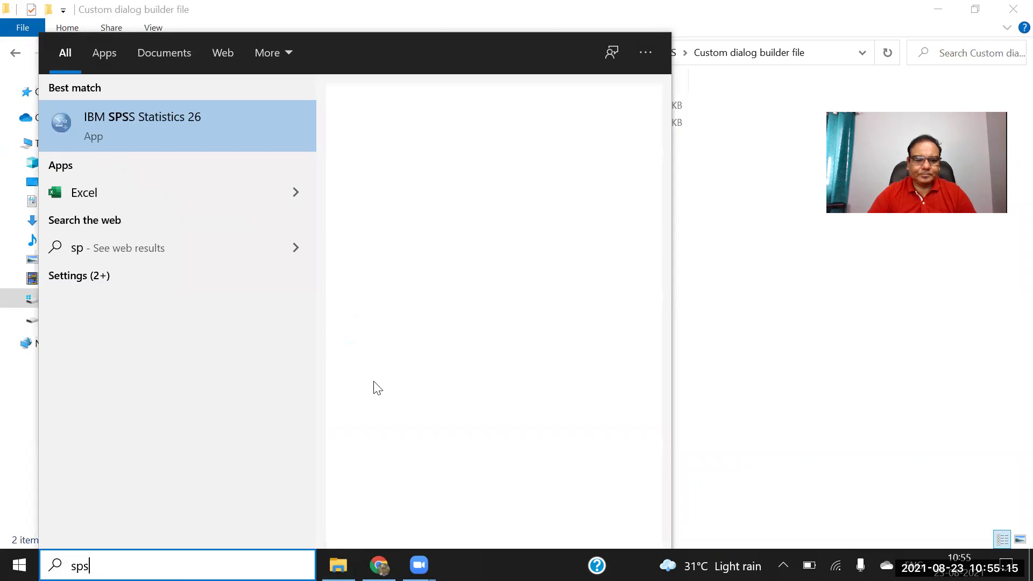
pyautogui.write('ss')
pyautogui.click(157, 122)
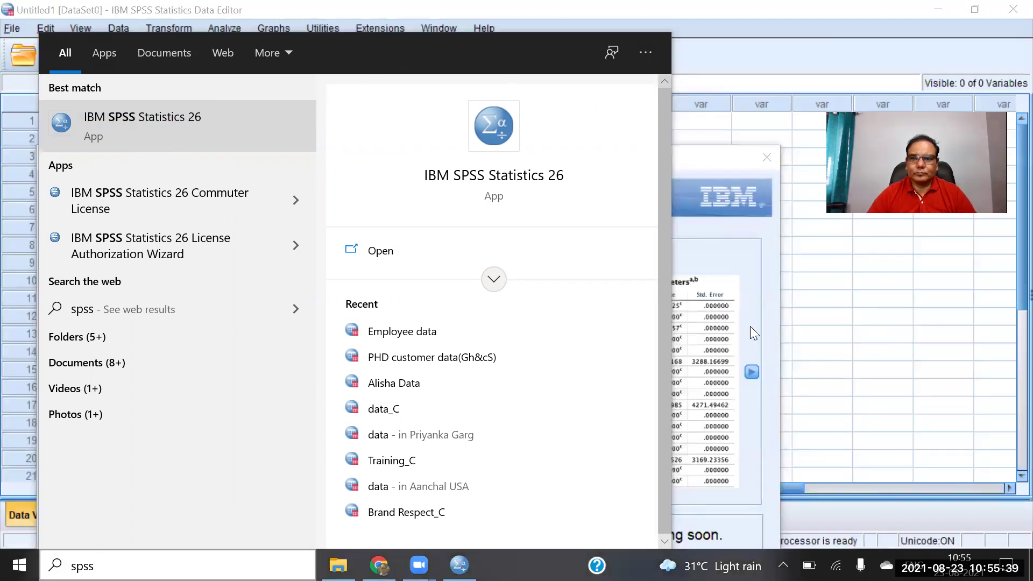
pyautogui.click(738, 214)
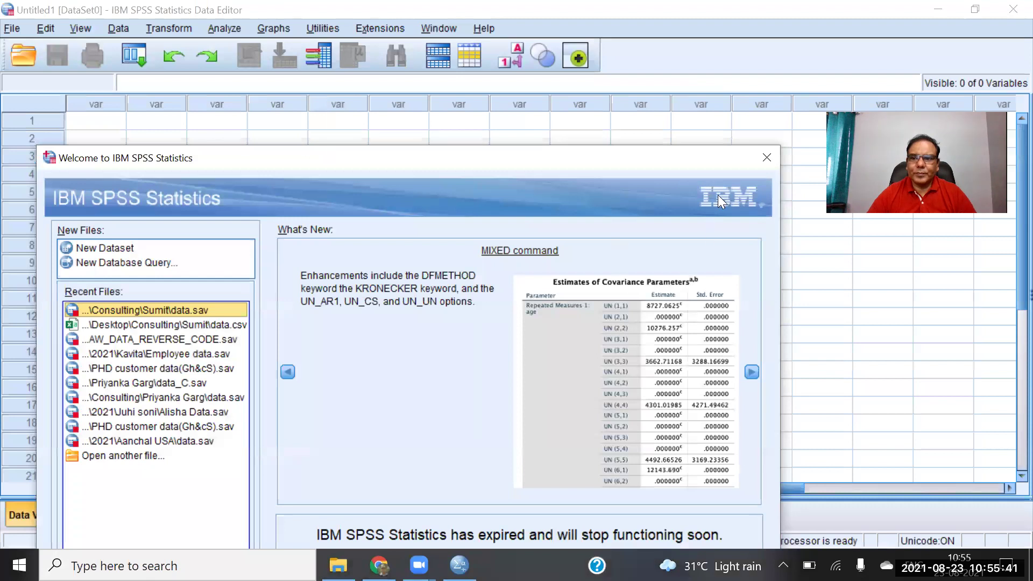
pyautogui.click(767, 158)
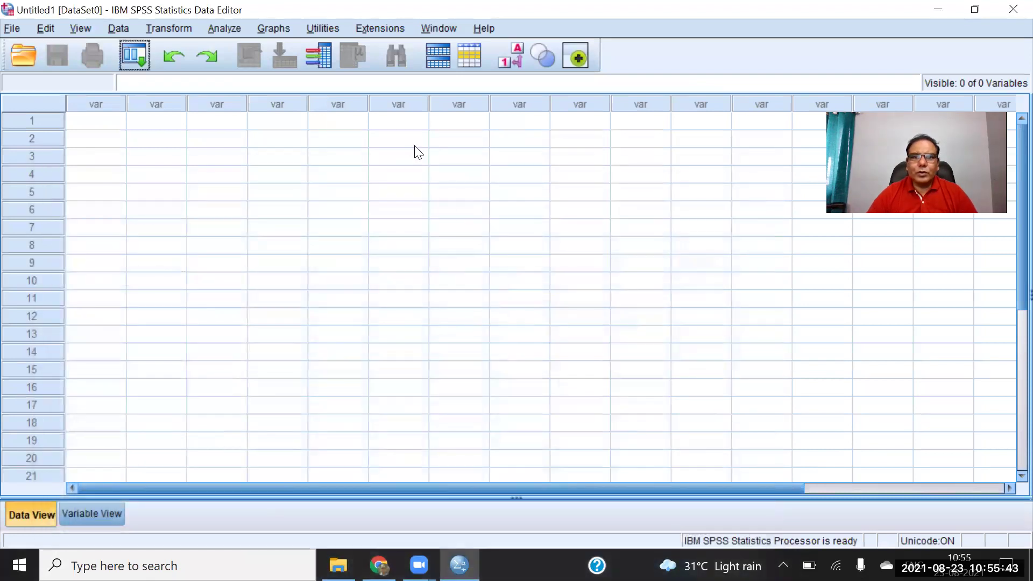
# Start installing a custom dialog in compatibility mode and browse for its file from Desktop through This PC to Downloads.
pyautogui.click(373, 28)
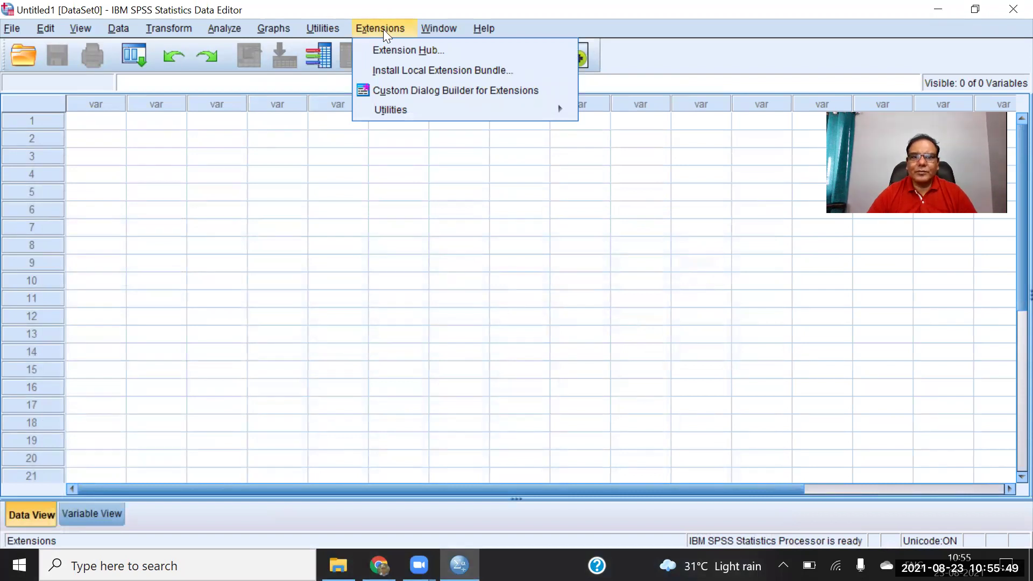
pyautogui.moveTo(511, 105)
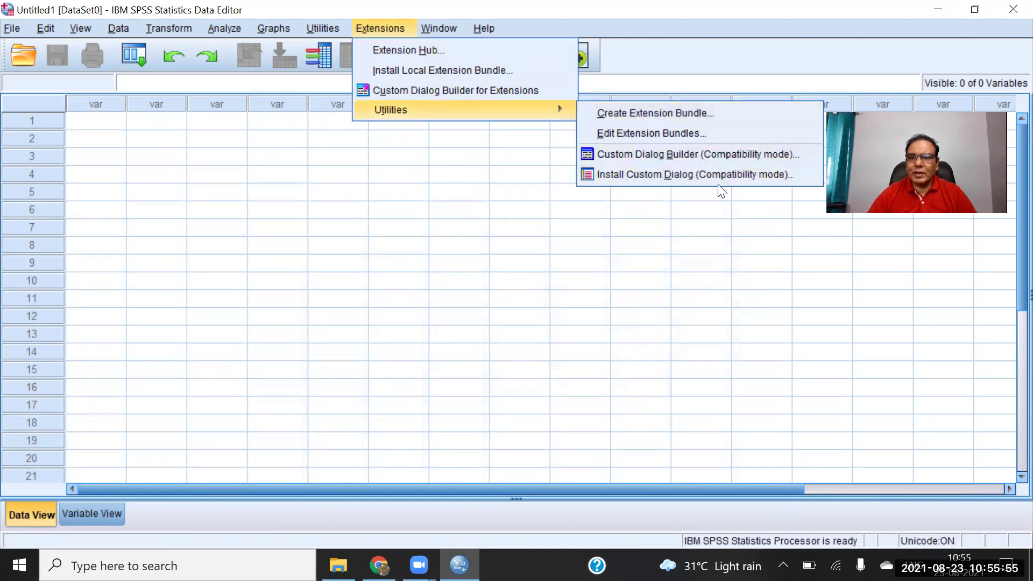
pyautogui.click(630, 171)
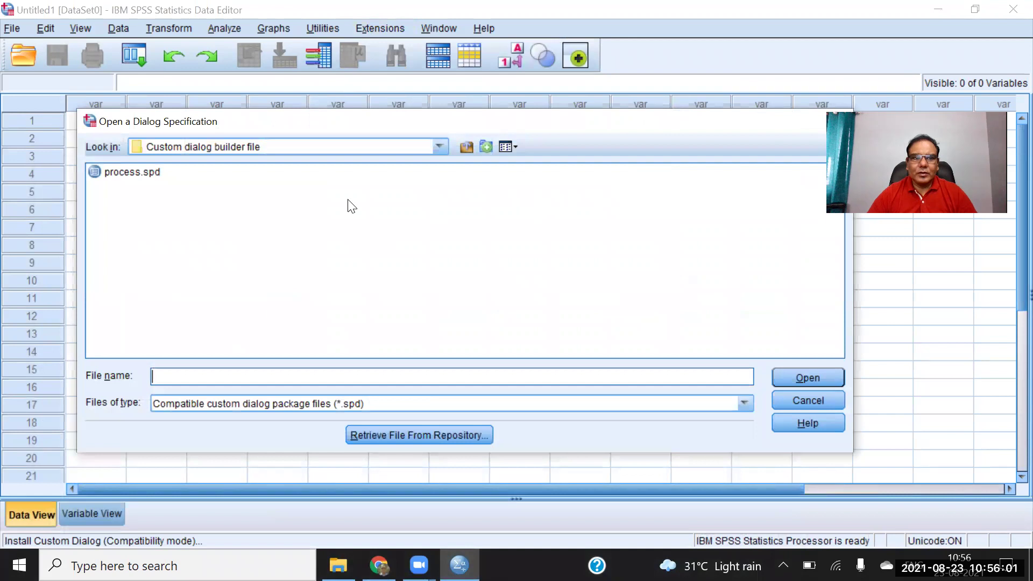
pyautogui.click(439, 147)
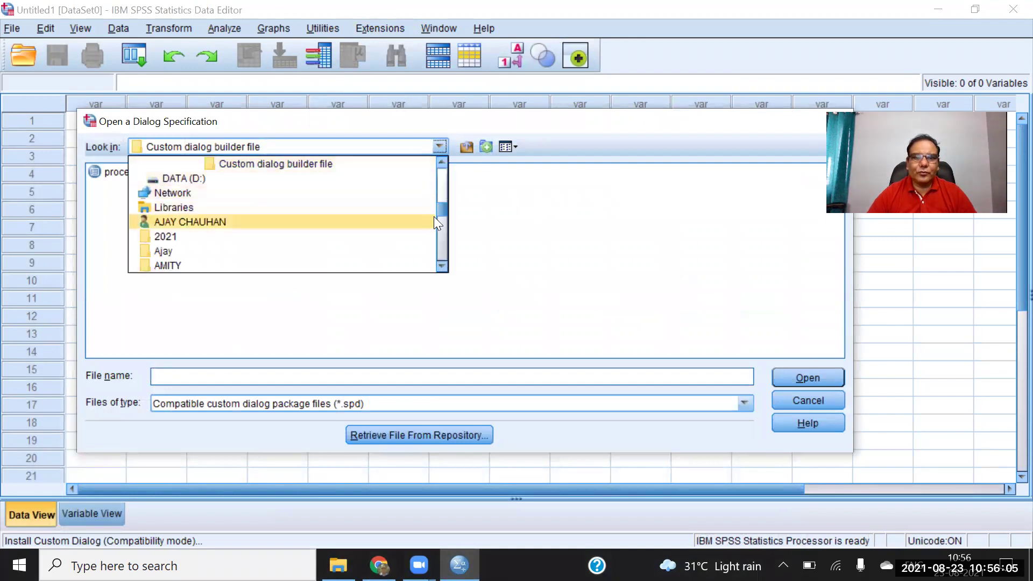
pyautogui.moveTo(441, 207); pyautogui.dragTo(448, 153)
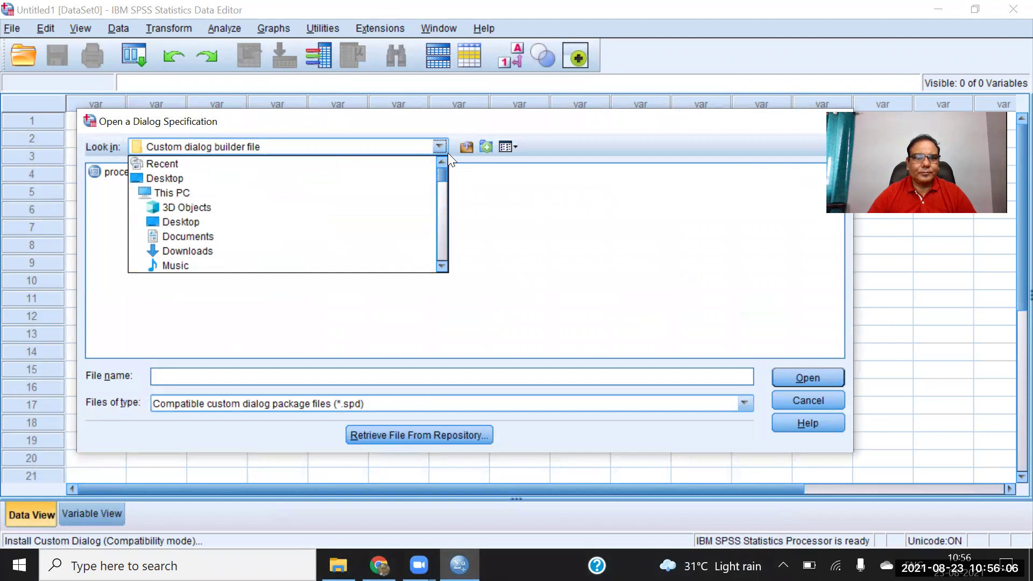
pyautogui.click(180, 179)
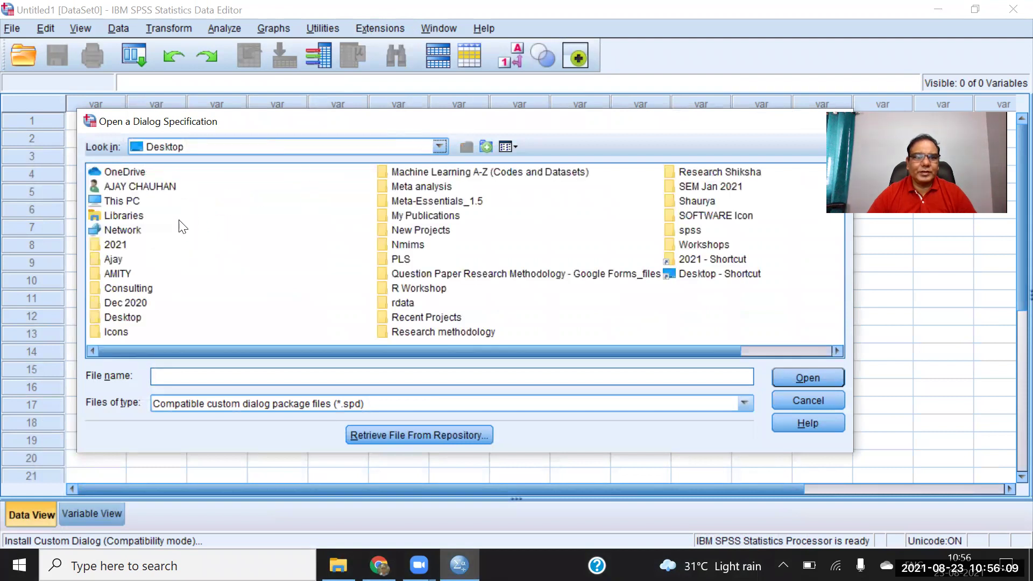
pyautogui.doubleClick(113, 200)
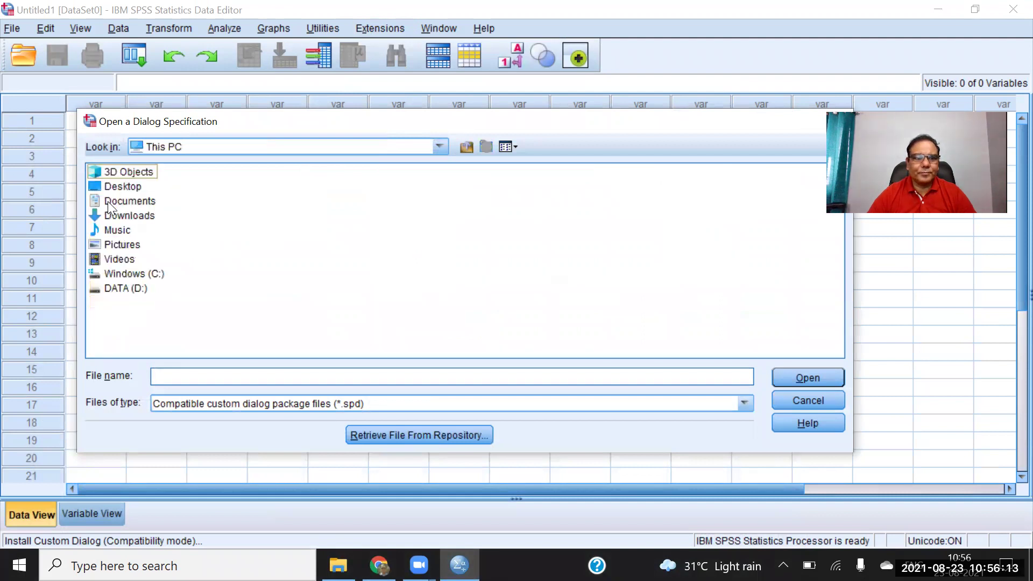
pyautogui.doubleClick(129, 216)
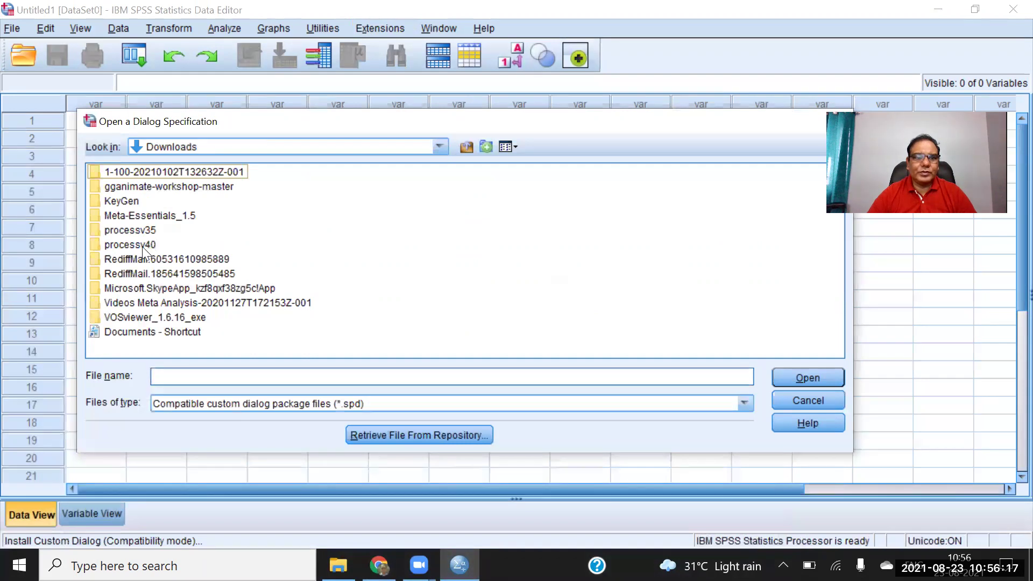
# Go through the processv40, PROCESS v40 and PROCESS v4.0 for SPSS folders to the Custom dialog builder file folder.
pyautogui.click(139, 241)
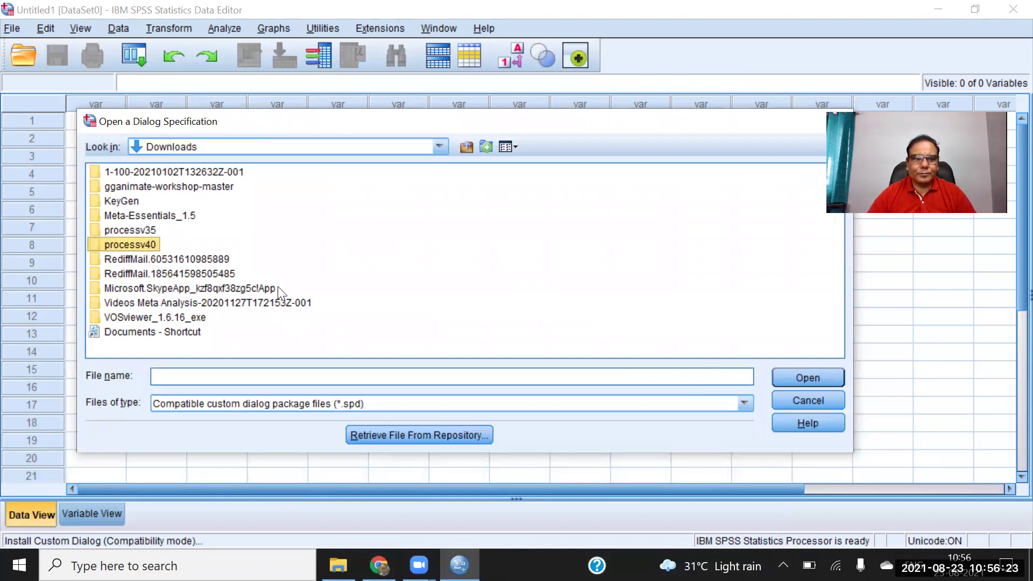
pyautogui.press('Return')
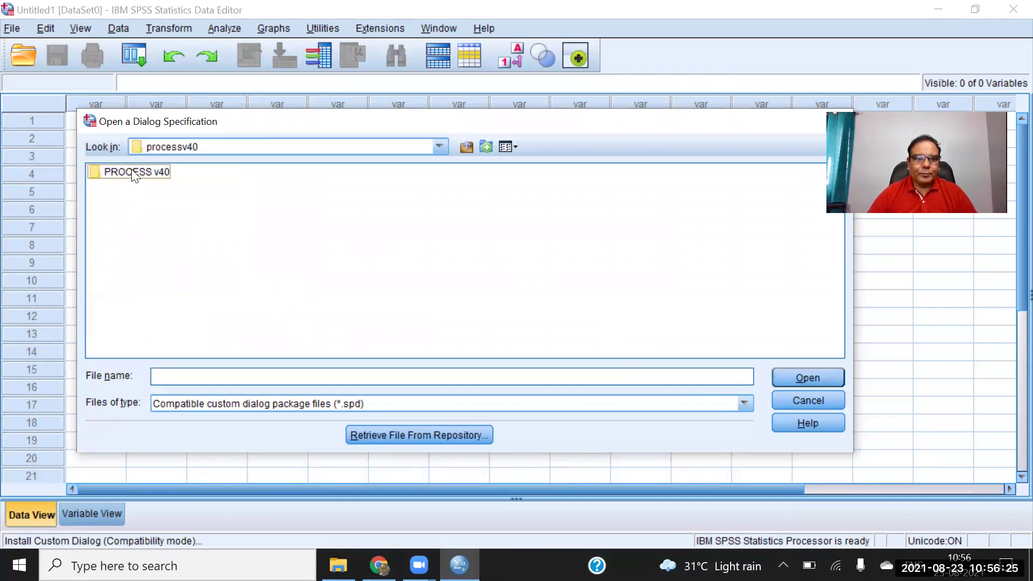
pyautogui.press('Return')
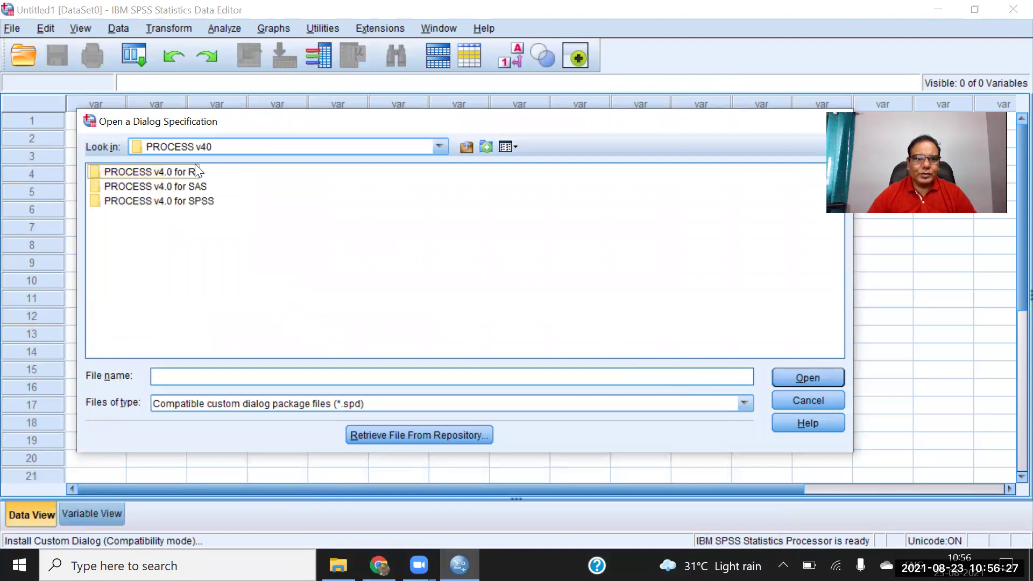
pyautogui.click(185, 205)
pyautogui.press('Return')
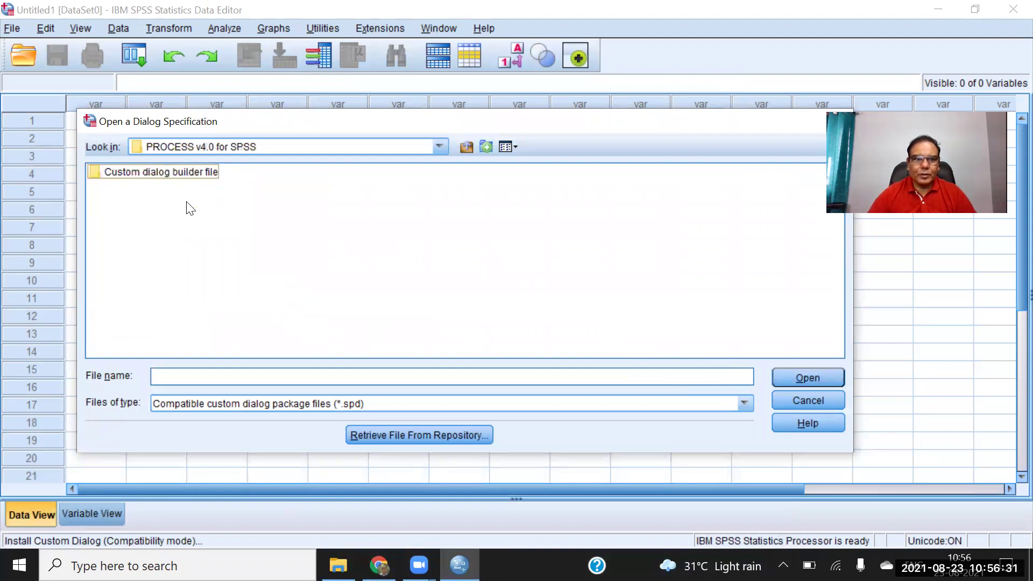
pyautogui.click(176, 175)
pyautogui.press('Return')
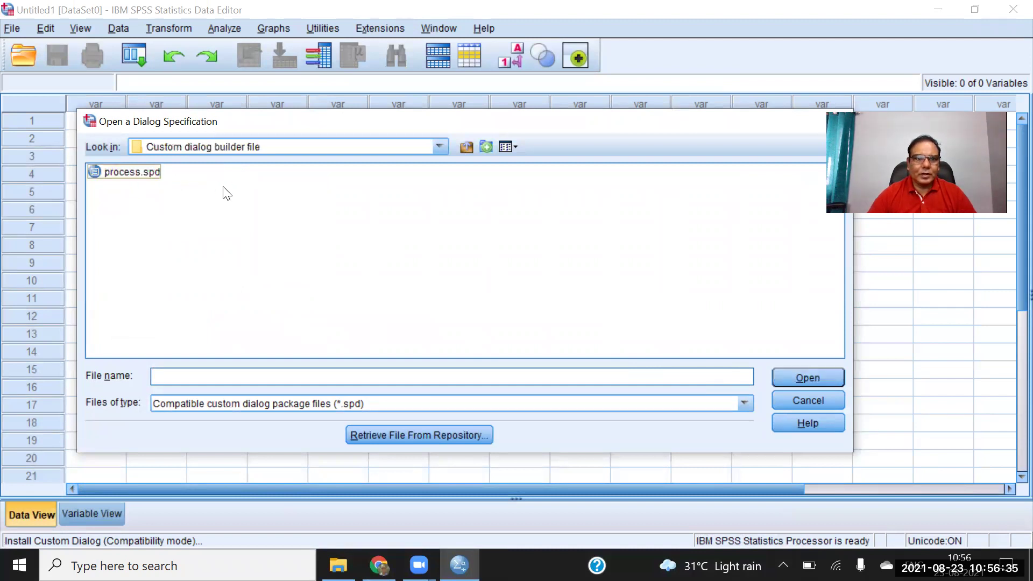
# Install the dialog from process.spd, overwriting the previously installed version, and dismiss the installation message.
pyautogui.click(111, 177)
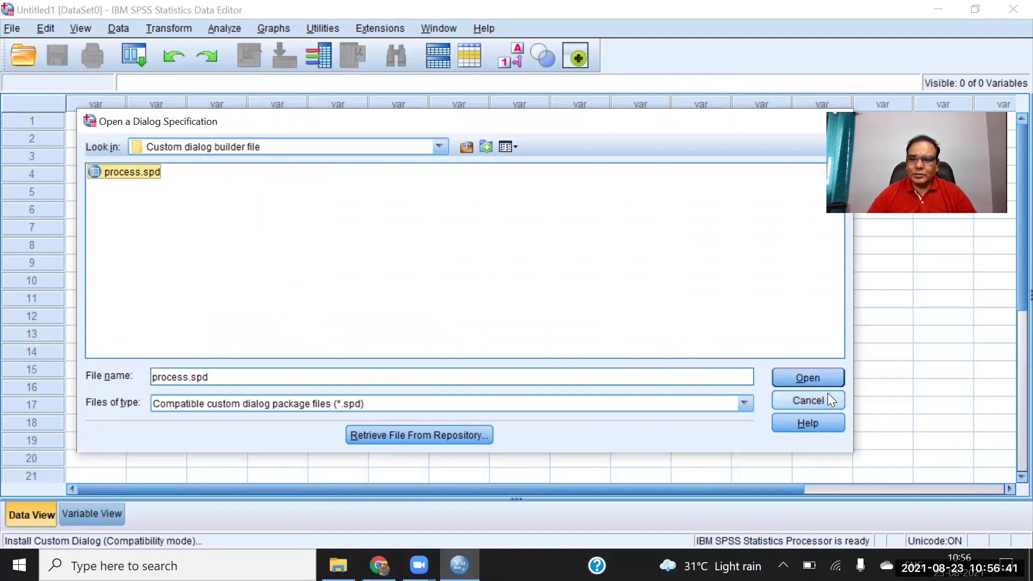
pyautogui.click(803, 376)
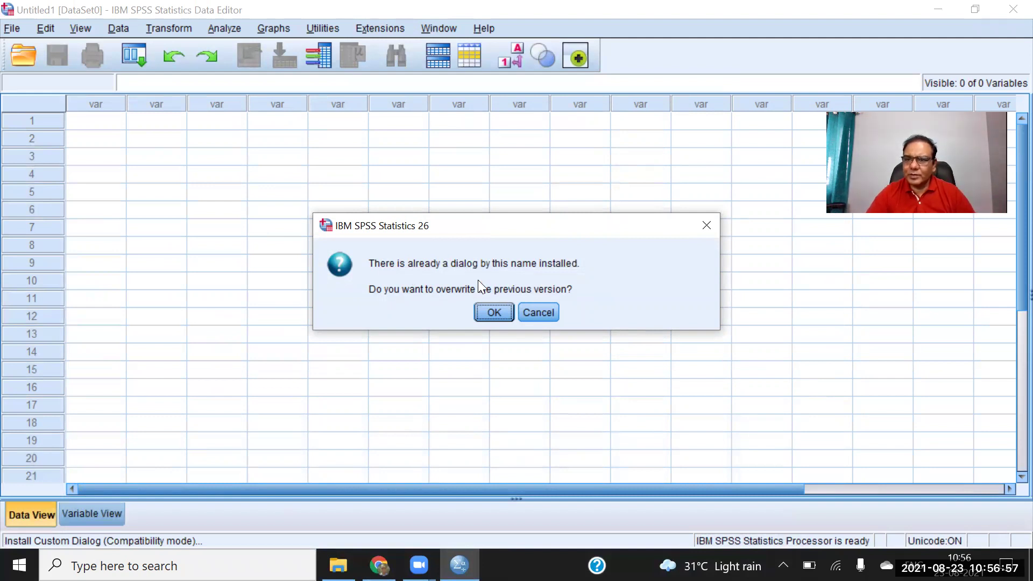
pyautogui.click(481, 311)
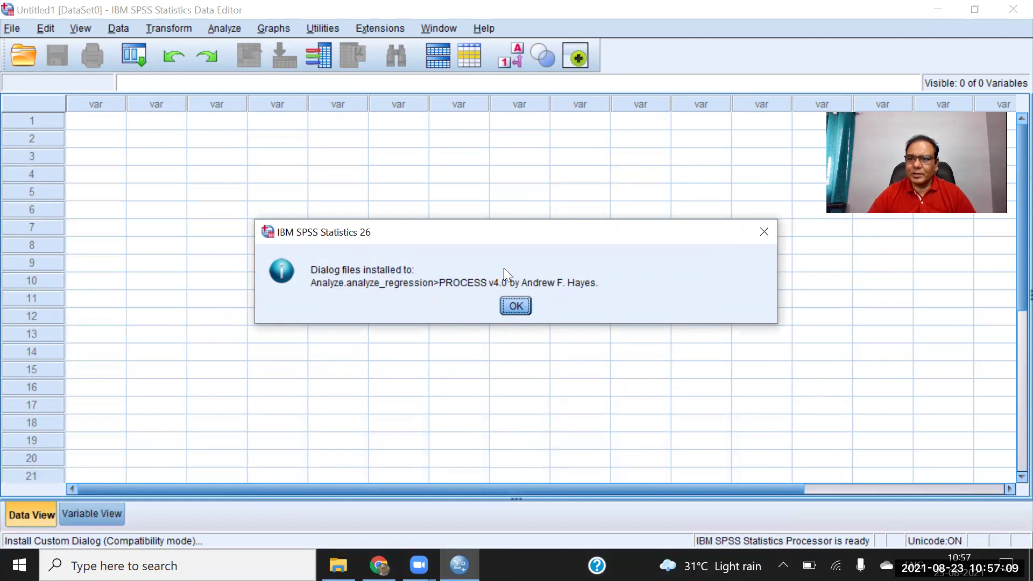
pyautogui.click(515, 307)
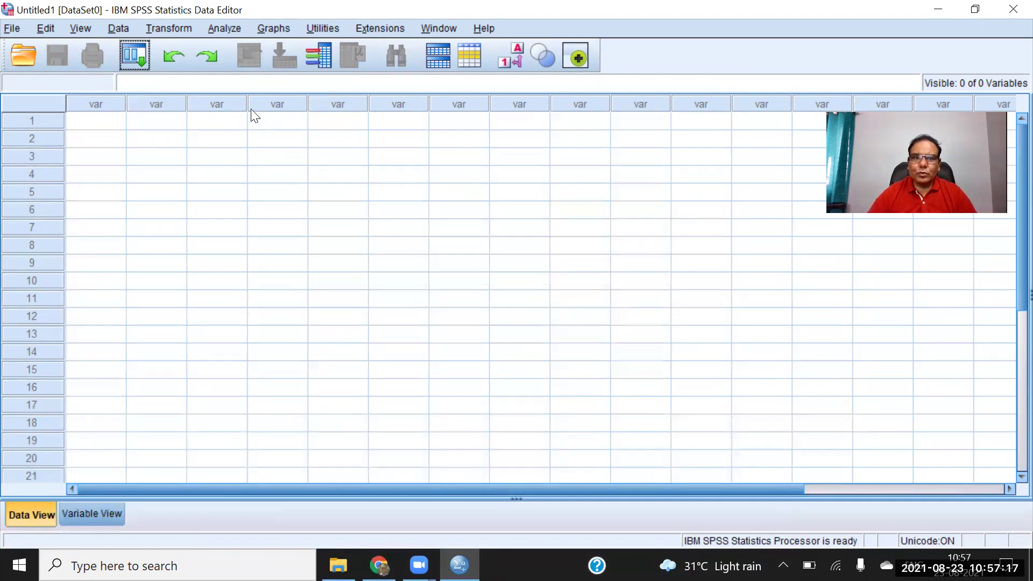
# Try to run PROCESS v4.0 from the regression analyses and choose to open a data file for it.
pyautogui.click(222, 30)
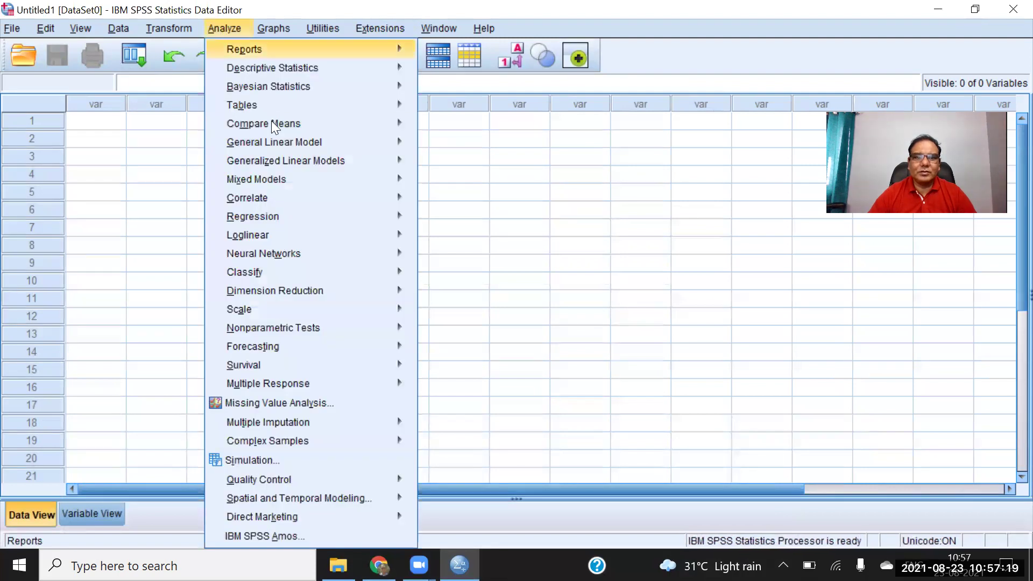
pyautogui.moveTo(386, 215)
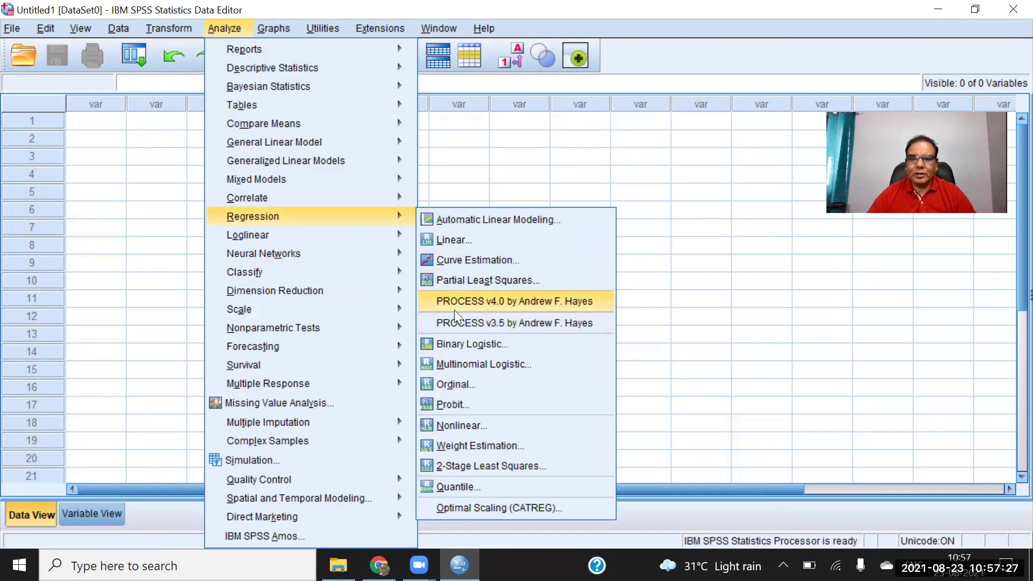
pyautogui.moveTo(399, 309)
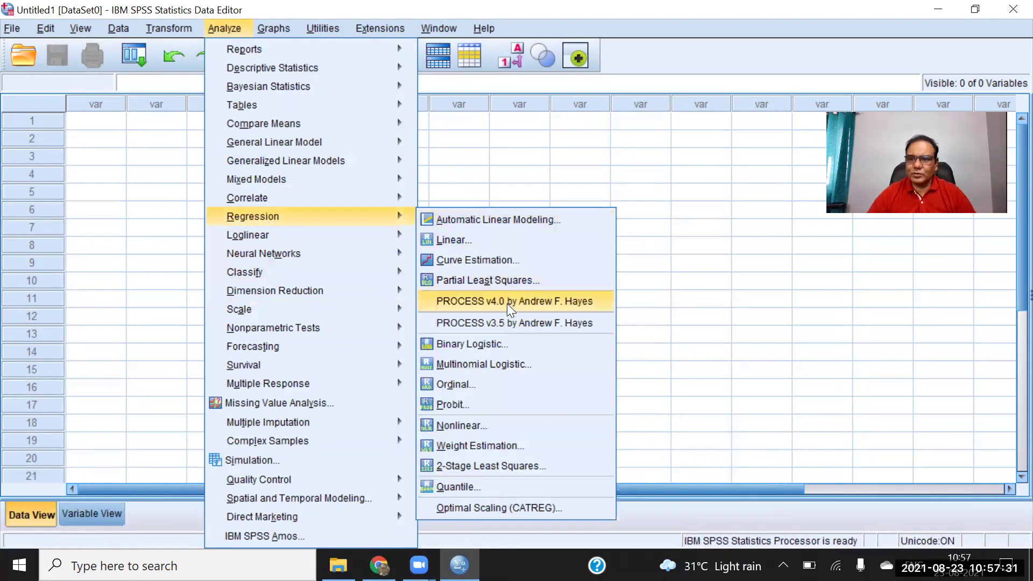
pyautogui.click(511, 302)
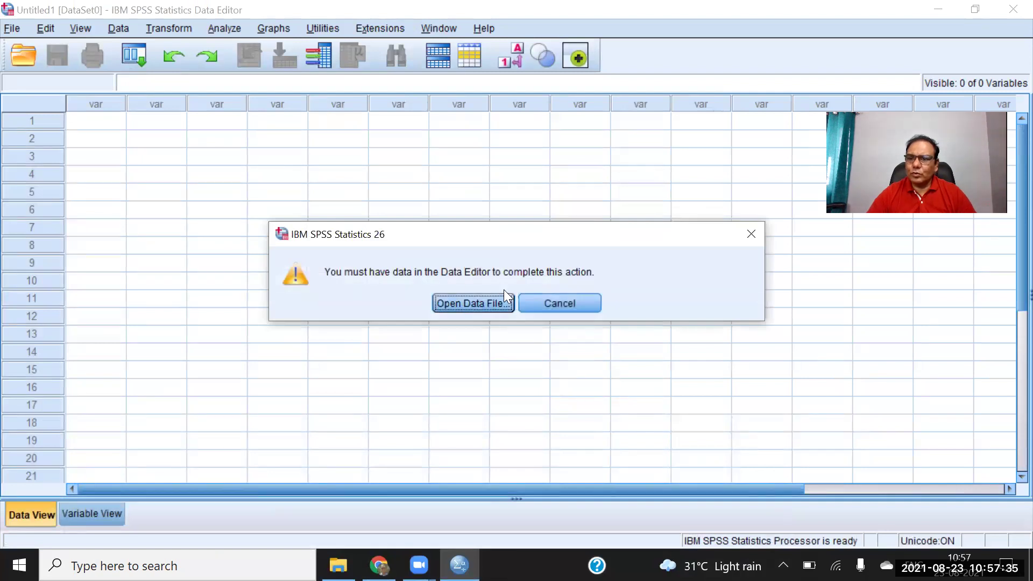
pyautogui.click(486, 309)
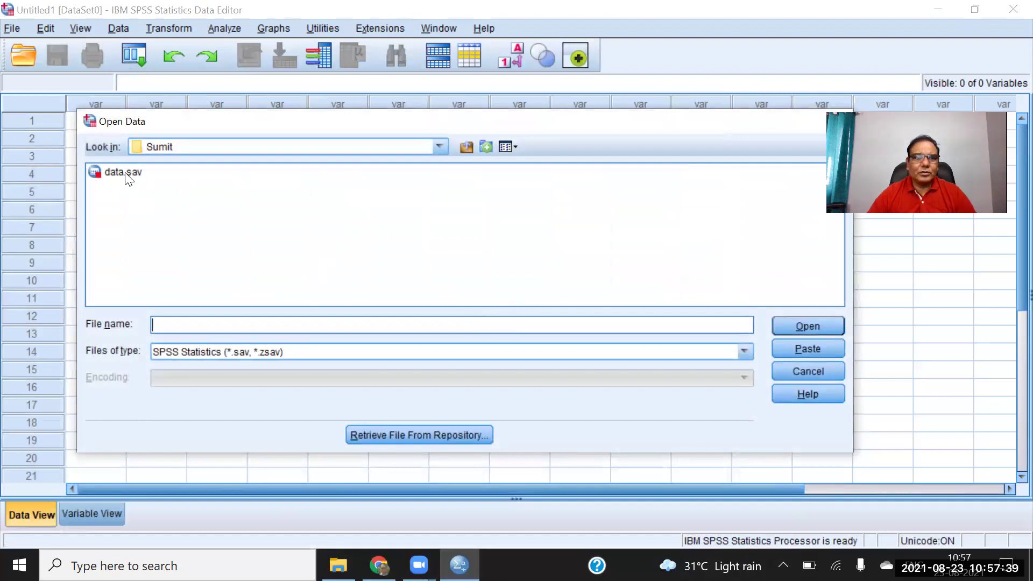
# Browse to the Workshops folder on the Desktop, check its SPSS Advance subfolder and return to Workshops.
pyautogui.click(461, 147)
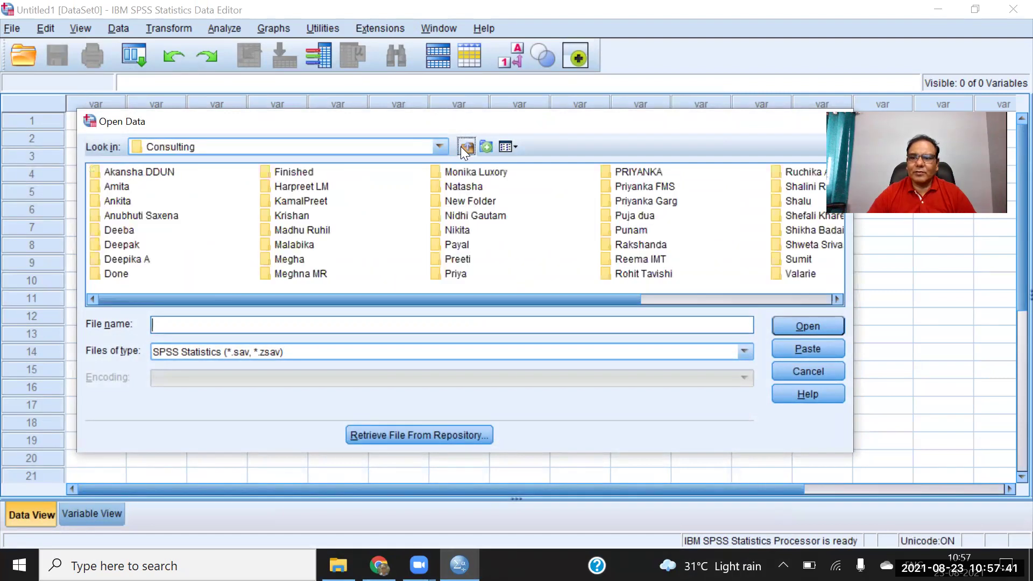
pyautogui.click(461, 147)
pyautogui.click(674, 289)
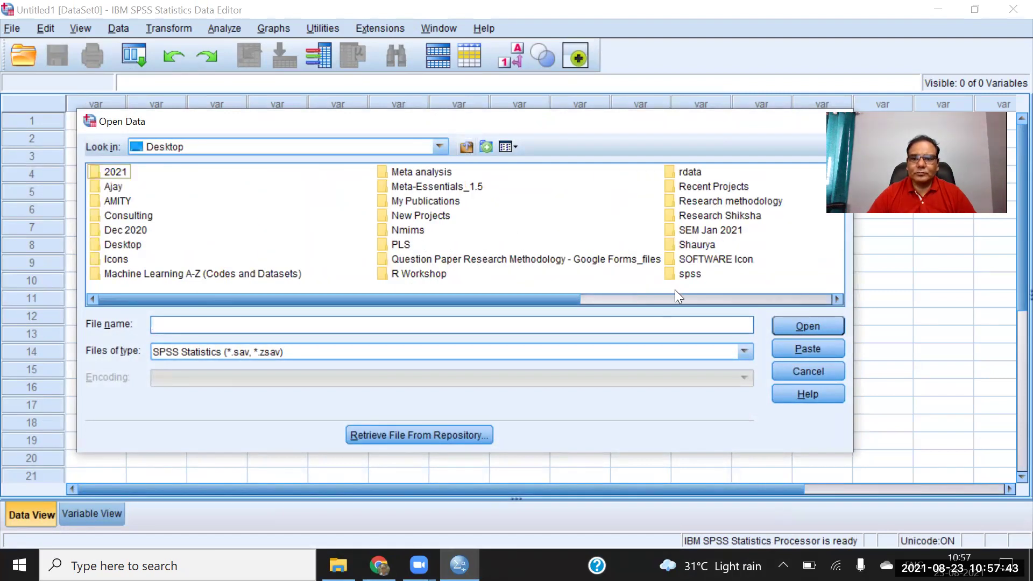
pyautogui.click(676, 295)
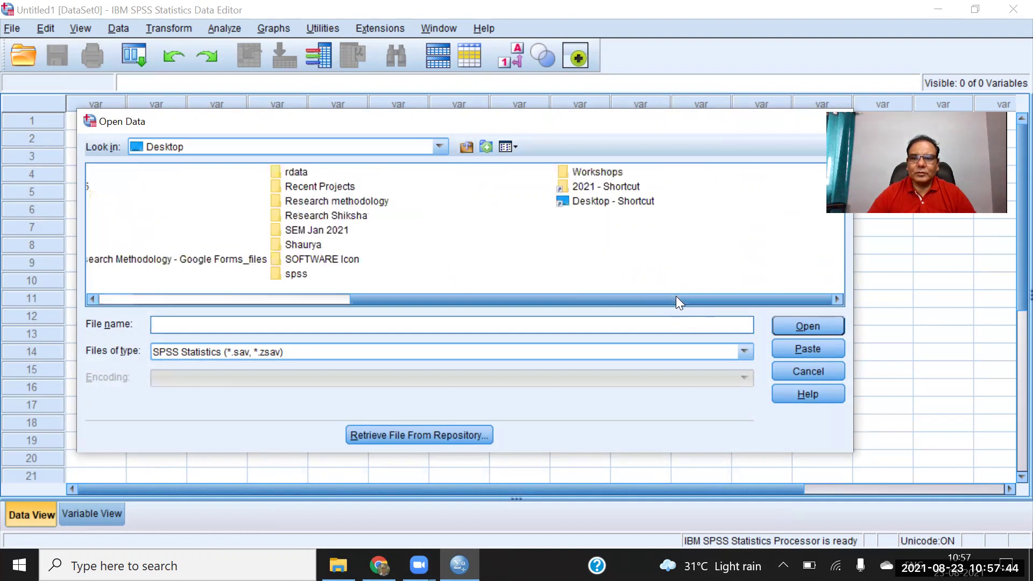
pyautogui.doubleClick(589, 171)
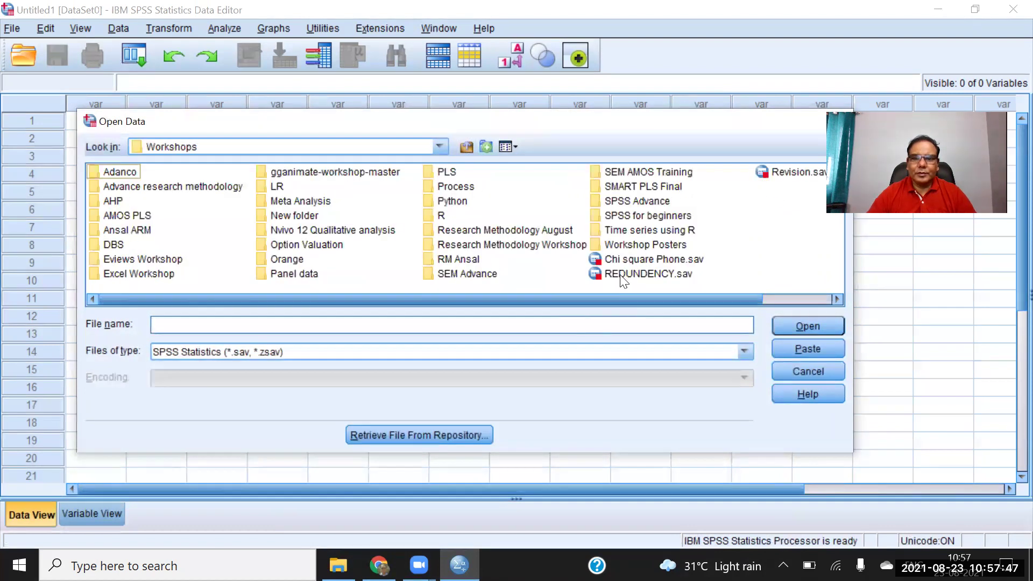
pyautogui.doubleClick(632, 201)
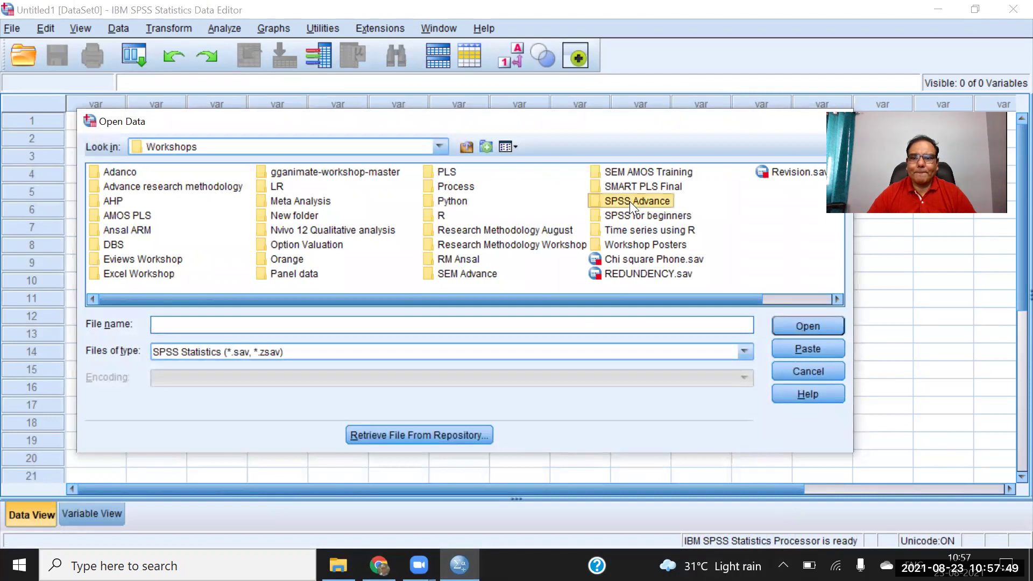
pyautogui.click(466, 148)
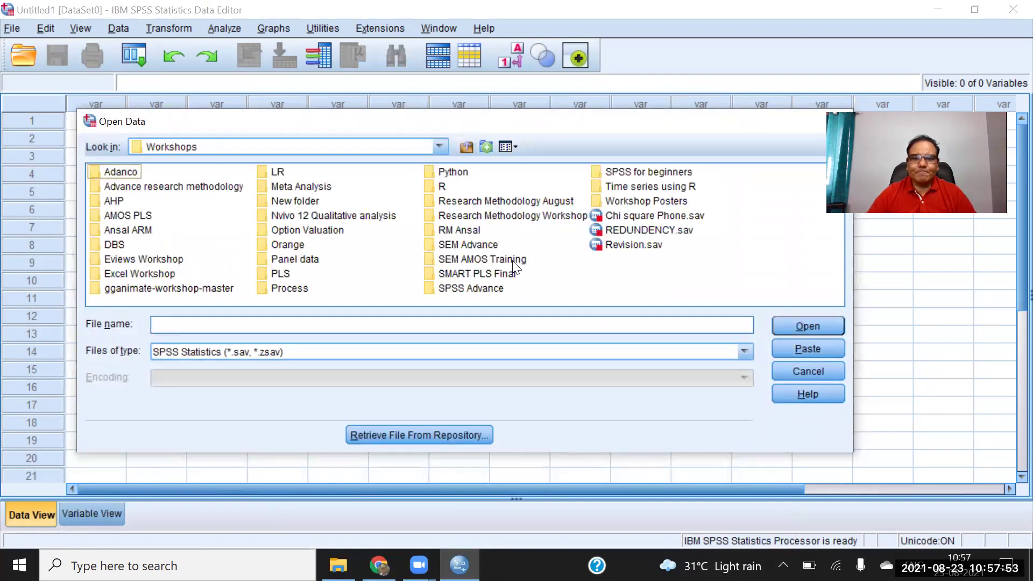
# Open the data file mediation 2.sav from the SEM Advance folder.
pyautogui.doubleClick(463, 244)
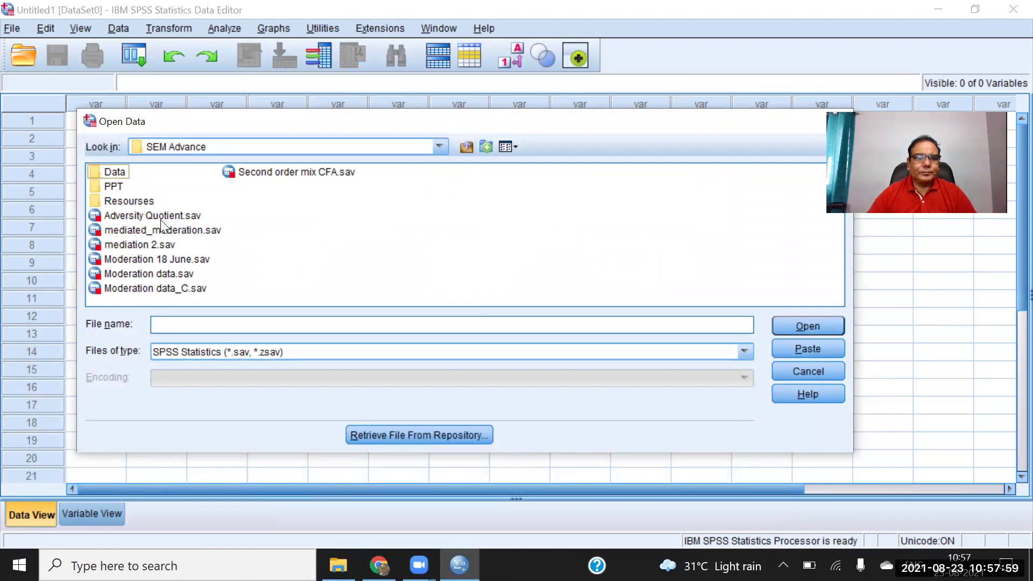
pyautogui.click(171, 245)
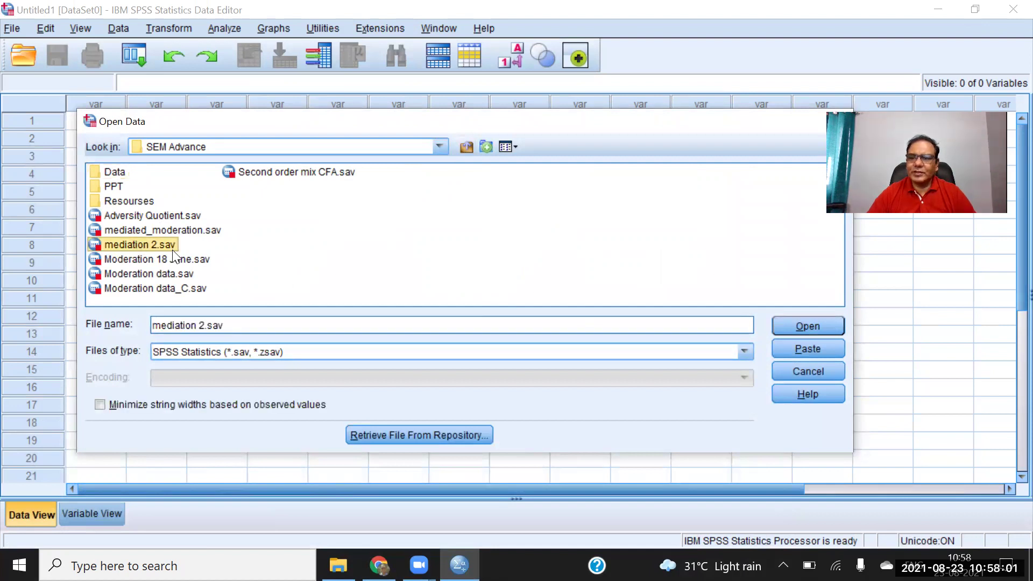
pyautogui.click(789, 330)
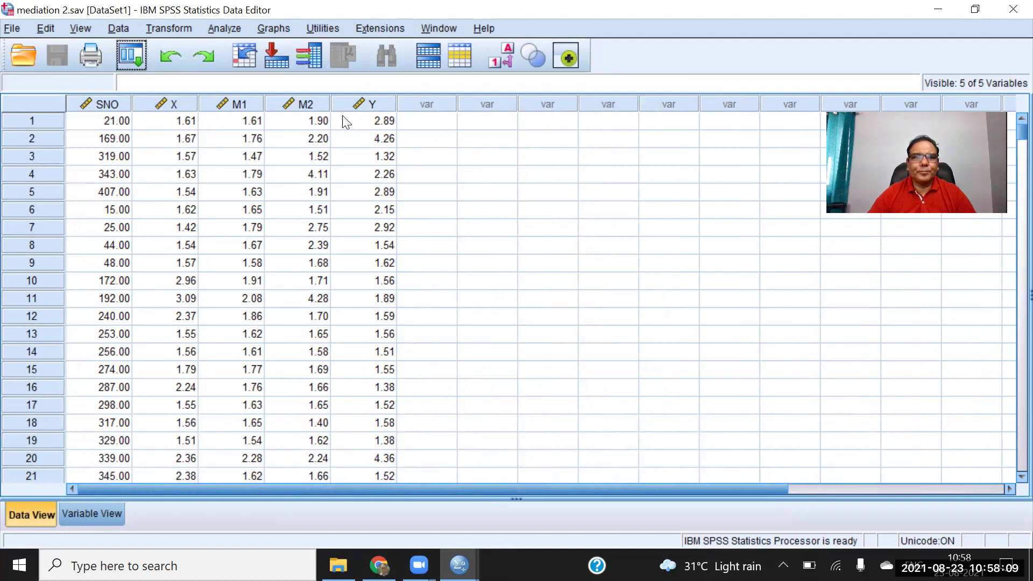
# Open the PROCESS v4.0 regression dialog for the mediation 2.sav data.
pyautogui.click(223, 30)
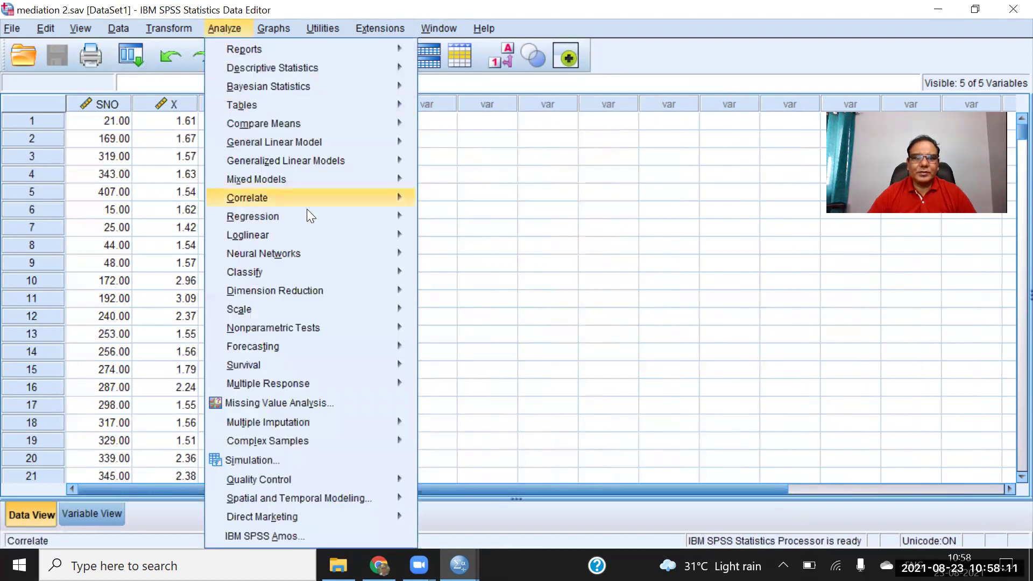
pyautogui.moveTo(384, 213)
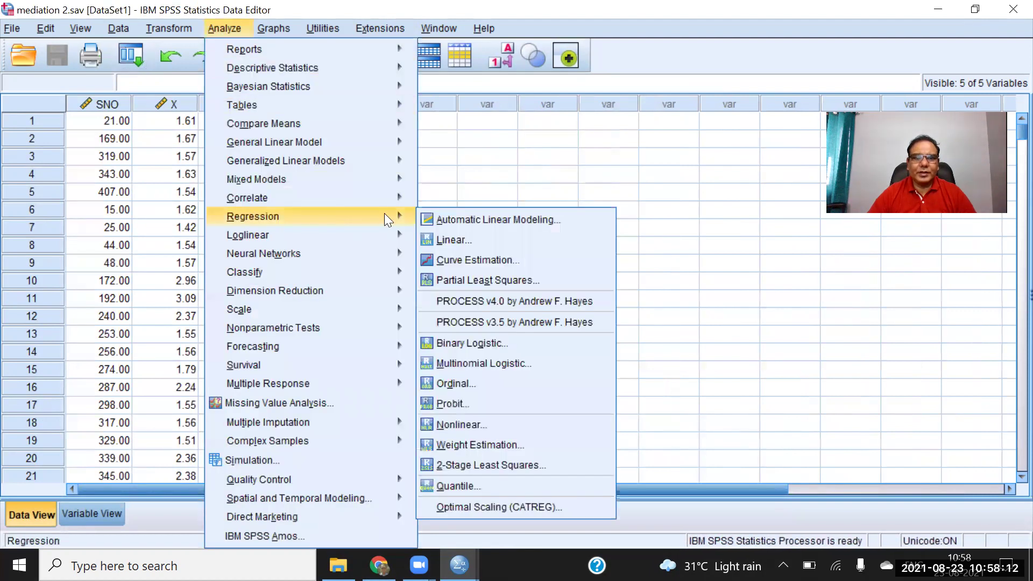
pyautogui.click(490, 298)
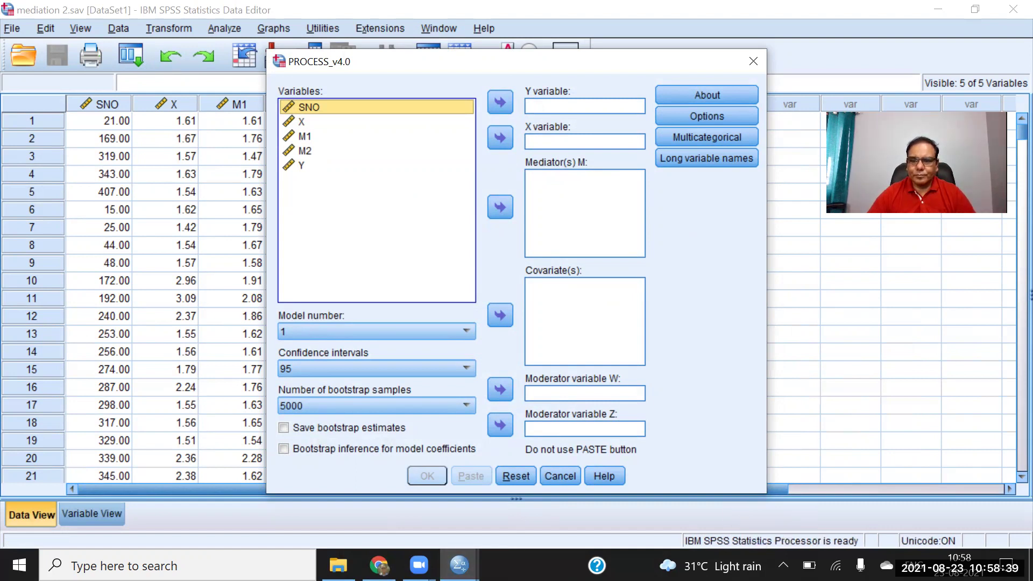
pyautogui.click(808, 224)
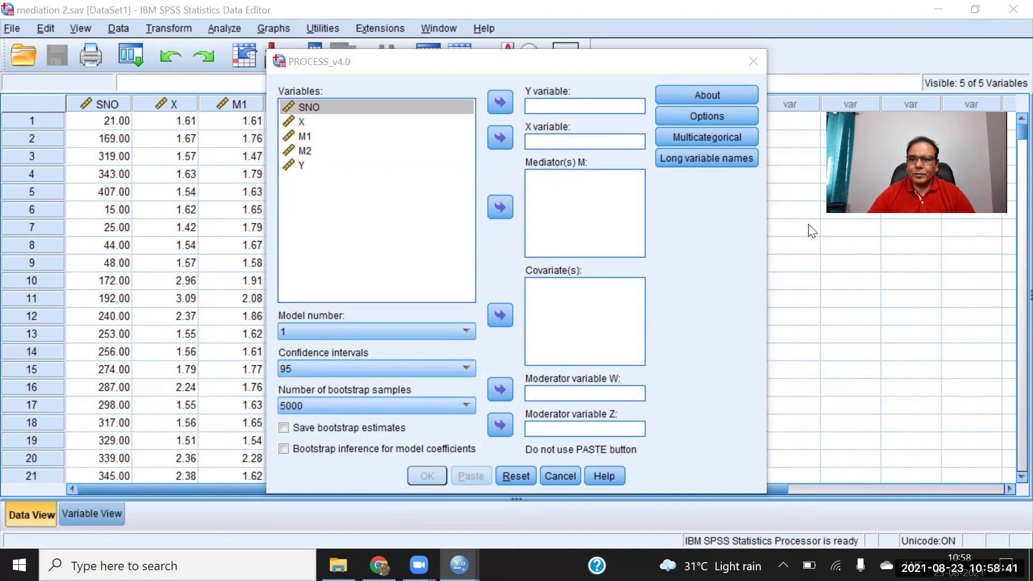